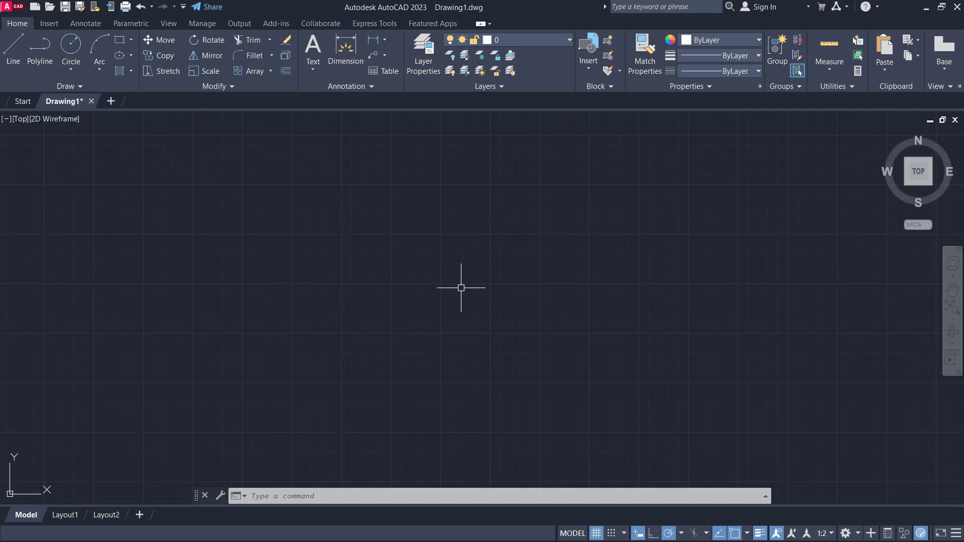
Start a LINE at a picked point and draw a 100-unit horizontal segment
text(LINE)
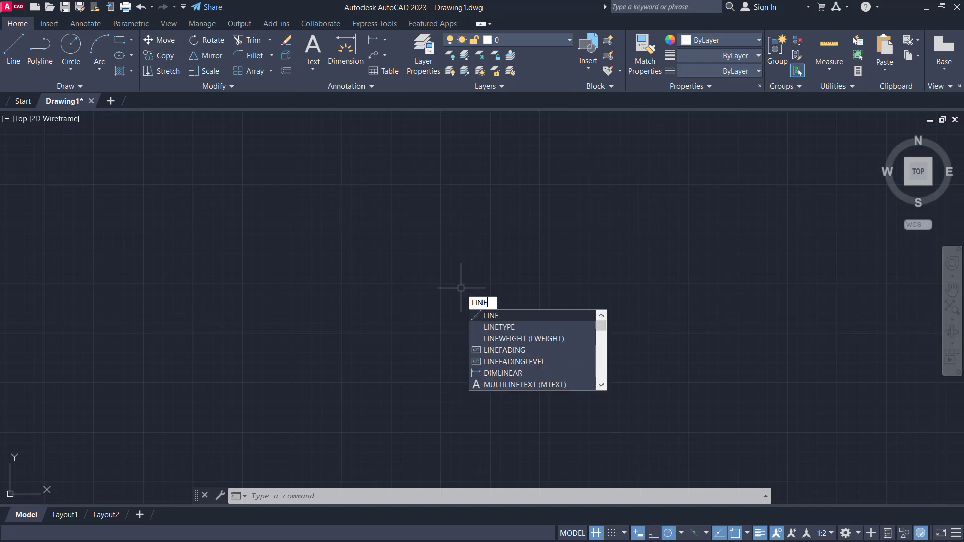
key(Return)
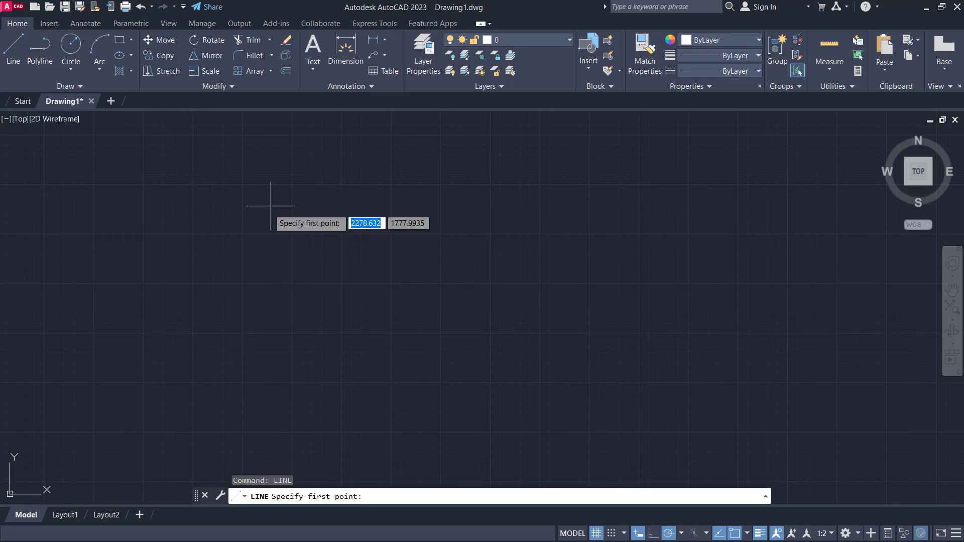
click(249, 300)
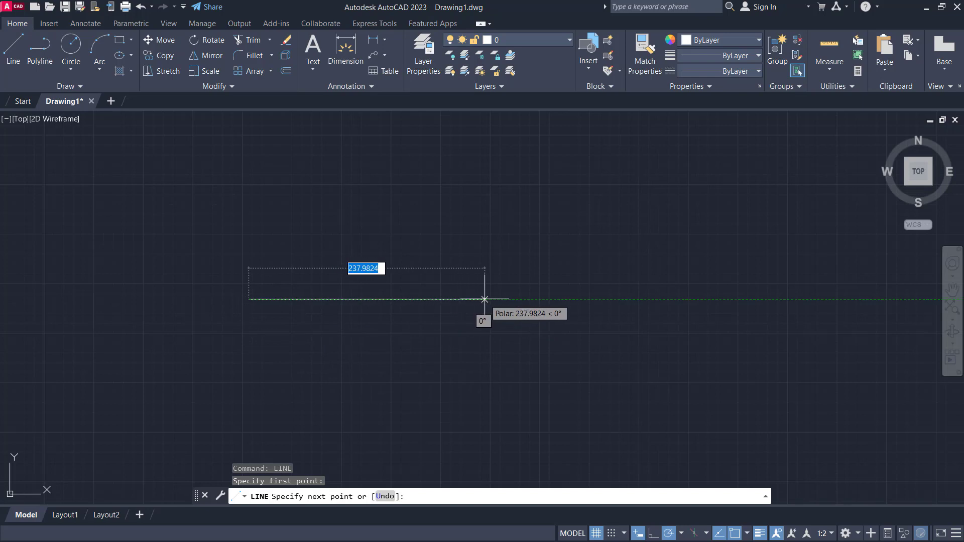
text(10)
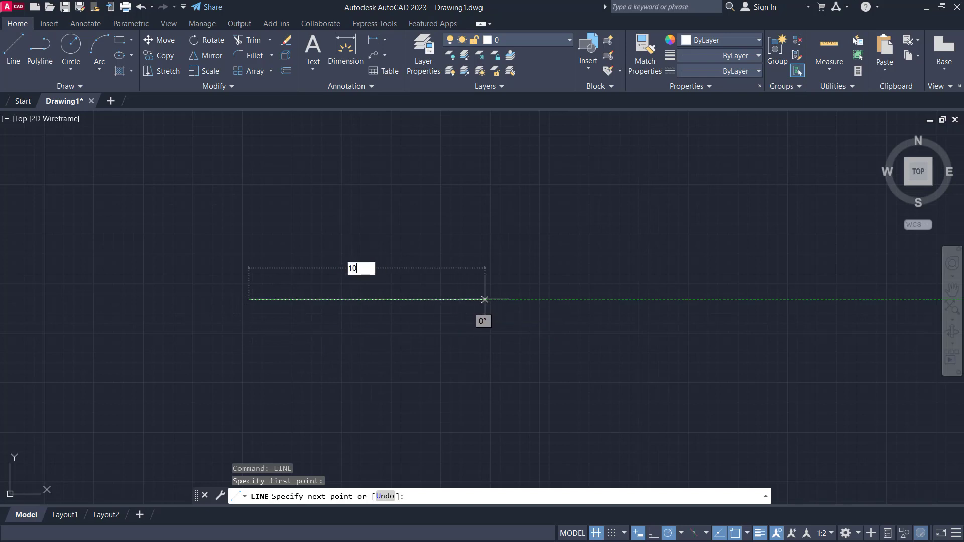
text(0)
key(Return)
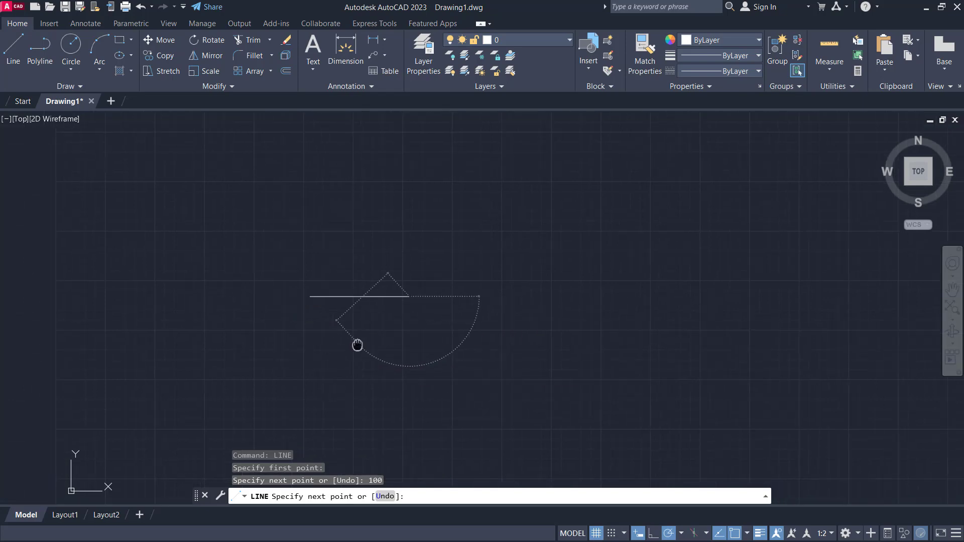
scroll(372, 319, up, 4)
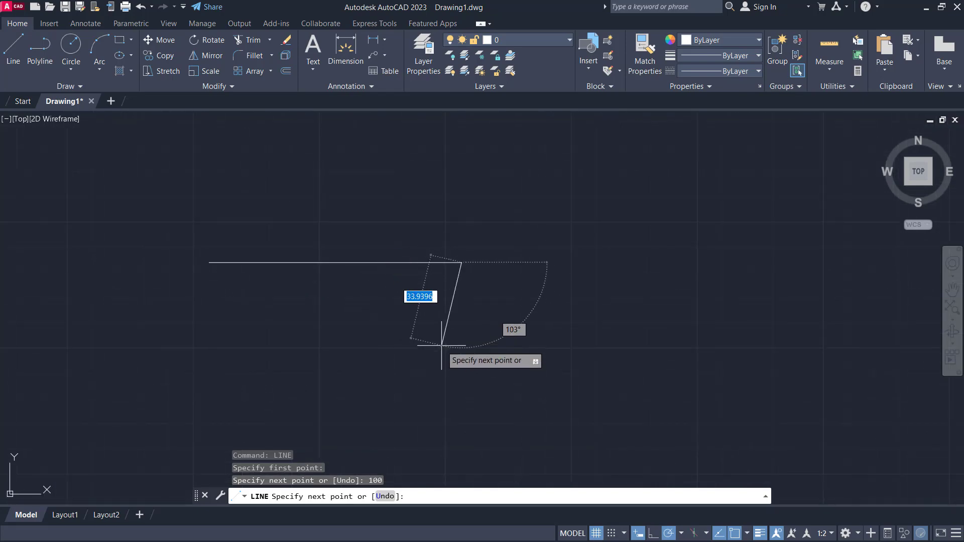
scroll(447, 344, down, 4)
middle_drag(498, 343, 472, 355)
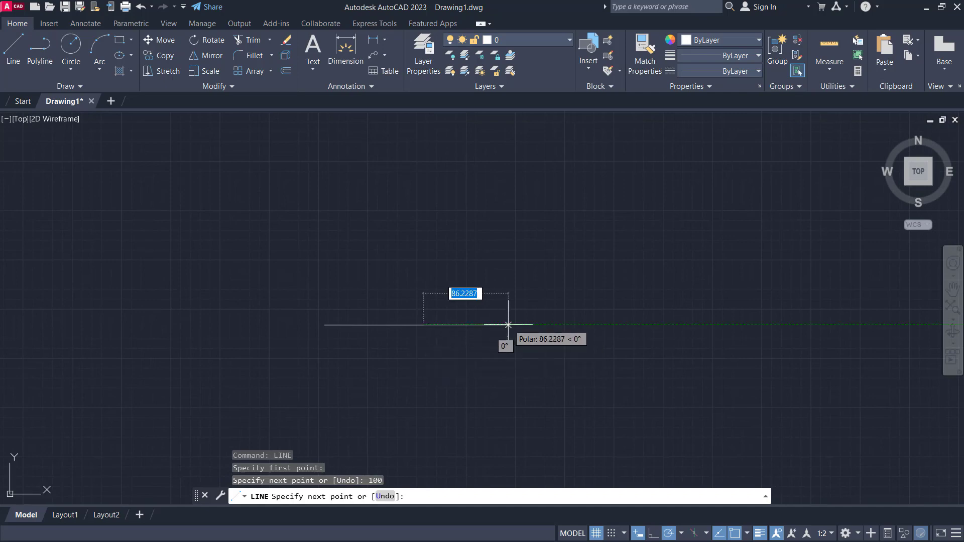
Add a 100-unit segment at 25°, correcting the initial 45° entry, then end LINE
text(1)
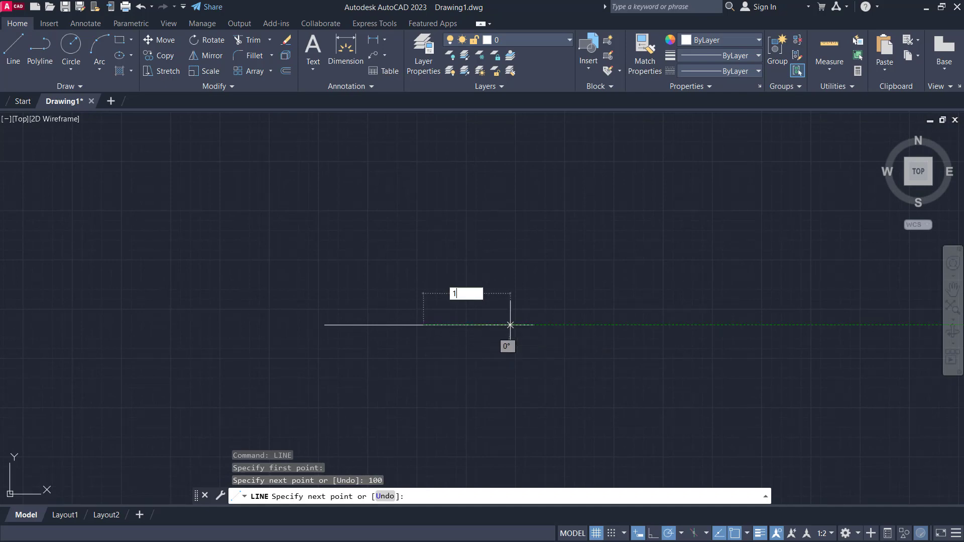
text(00)
key(Tab)
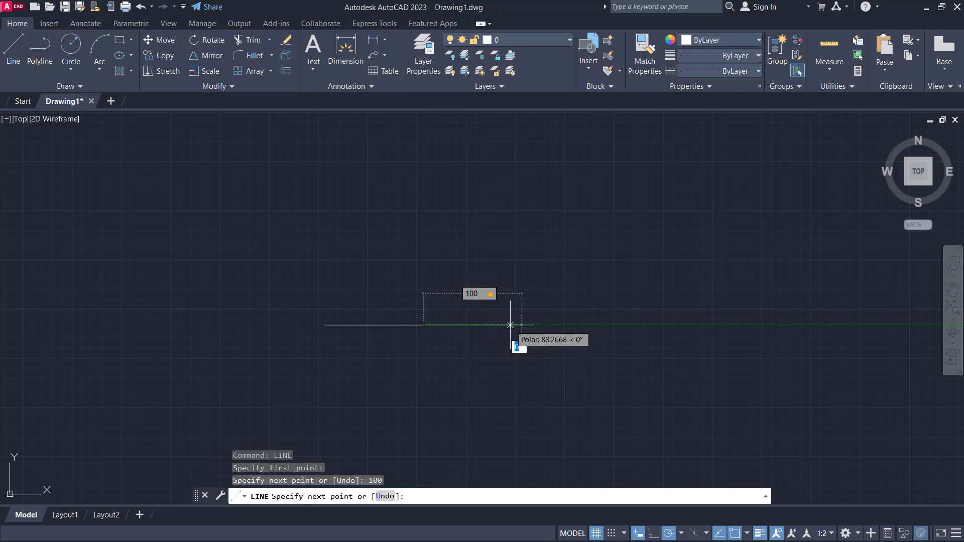
text(45)
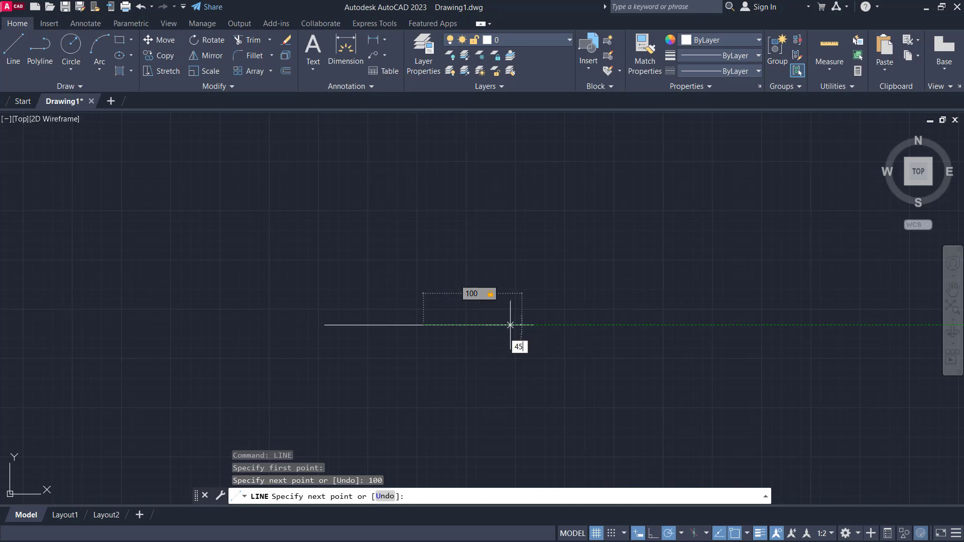
key(Tab)
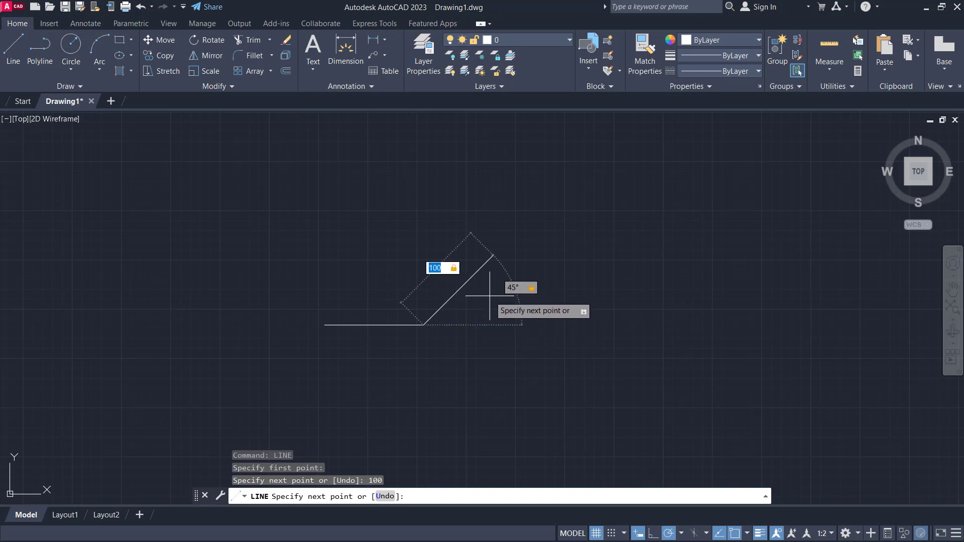
key(Tab)
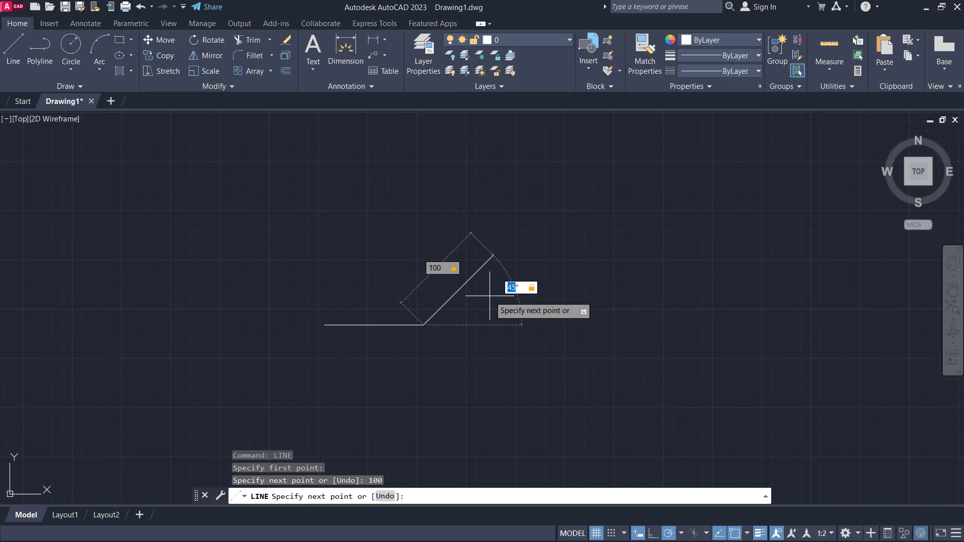
text(2)
text(5)
key(Tab)
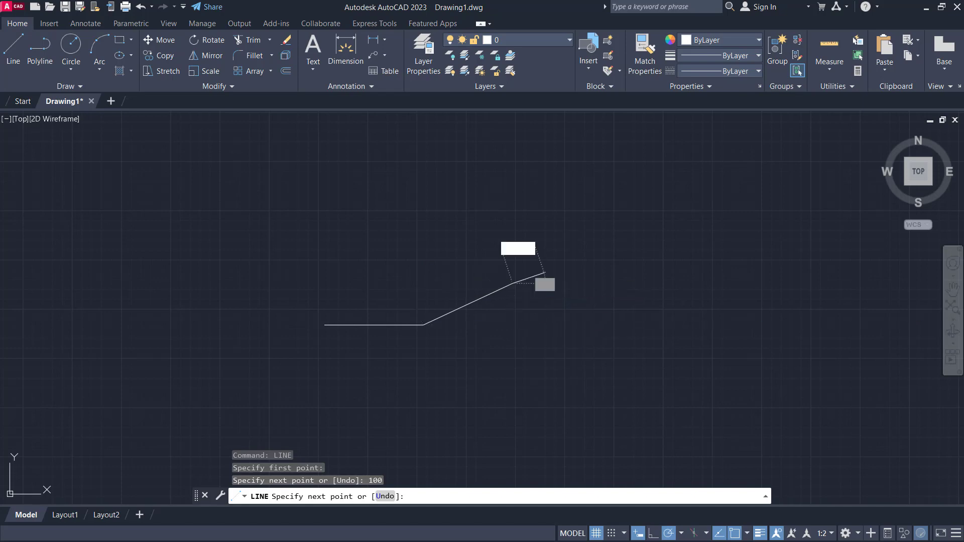
key(Return)
scroll(459, 325, up, 2)
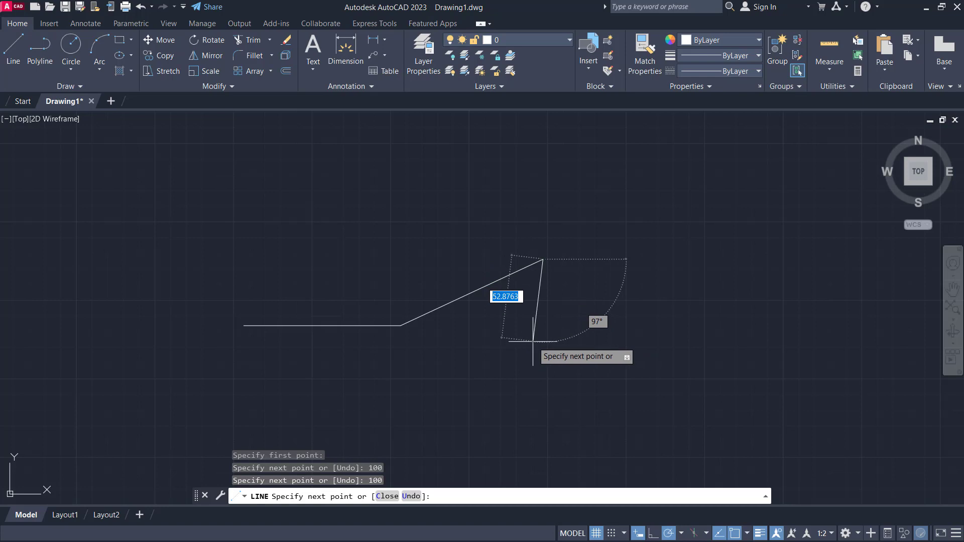
scroll(535, 341, down, 3)
scroll(540, 342, up, 1)
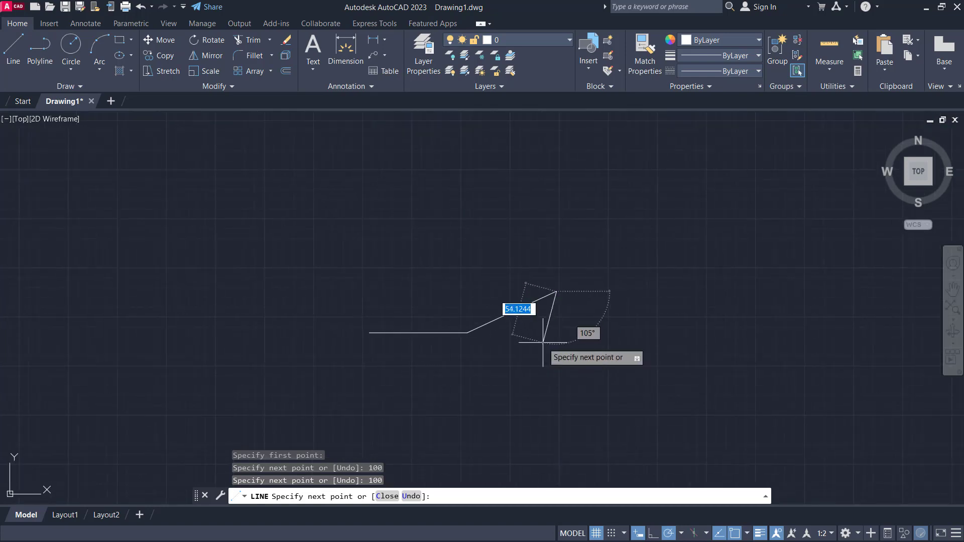
key(Return)
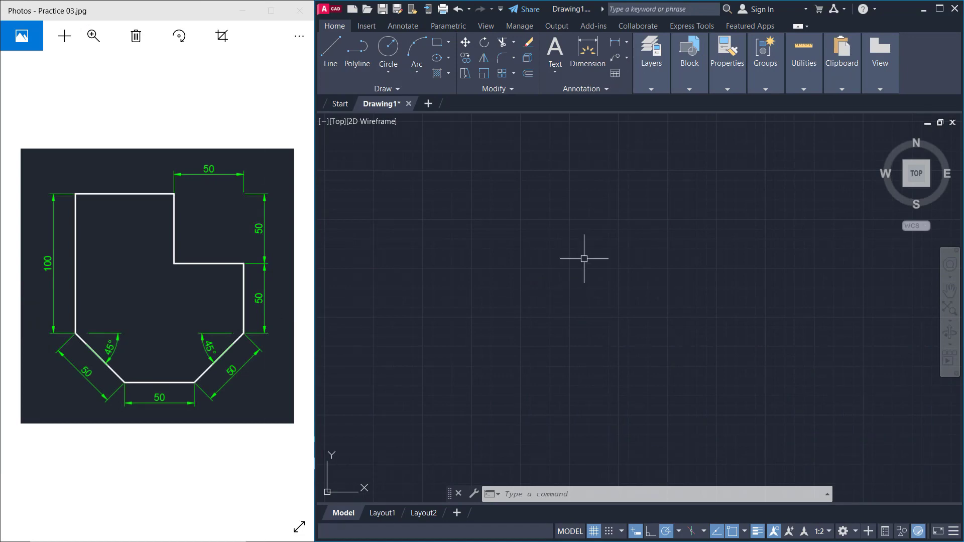
Start a LINE at the outline's top-left point and draw the 100-unit vertical left side
text(L)
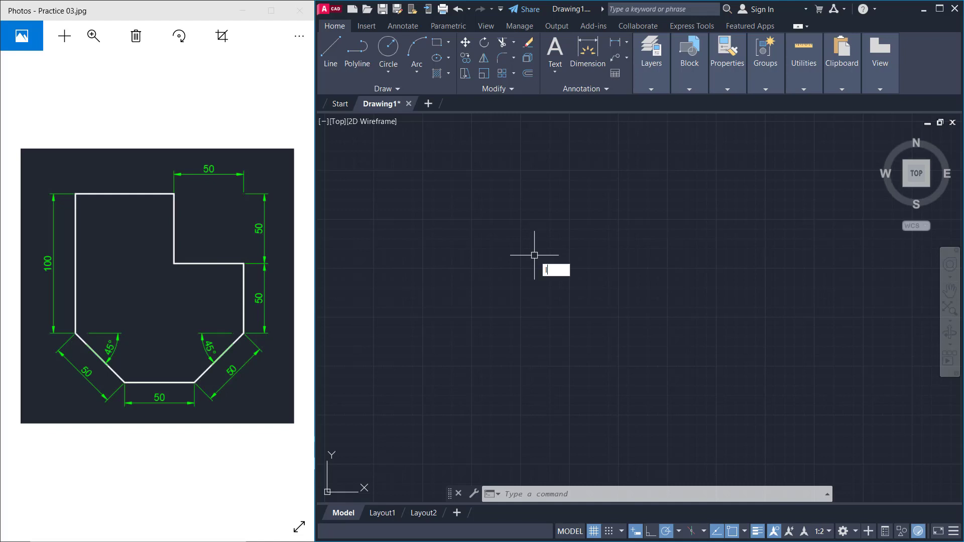
key(Return)
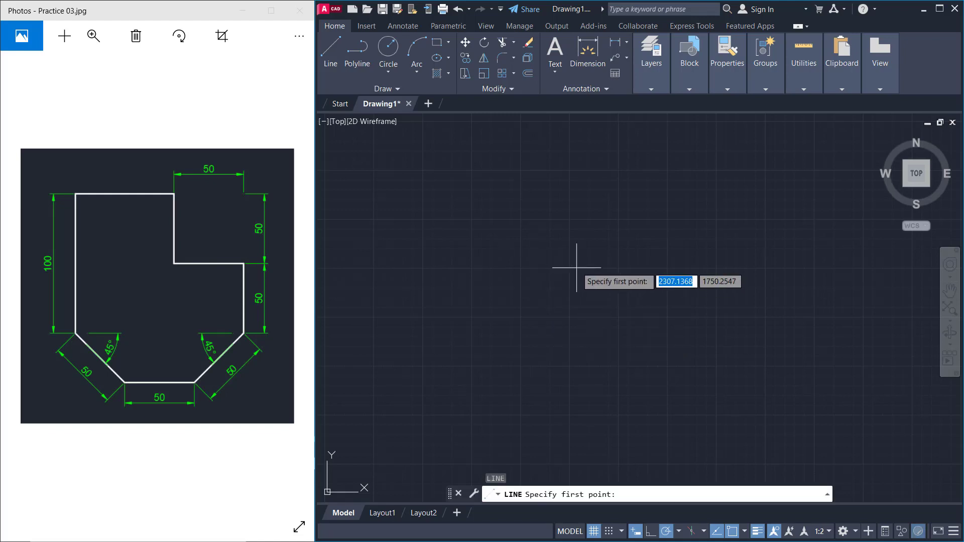
click(496, 188)
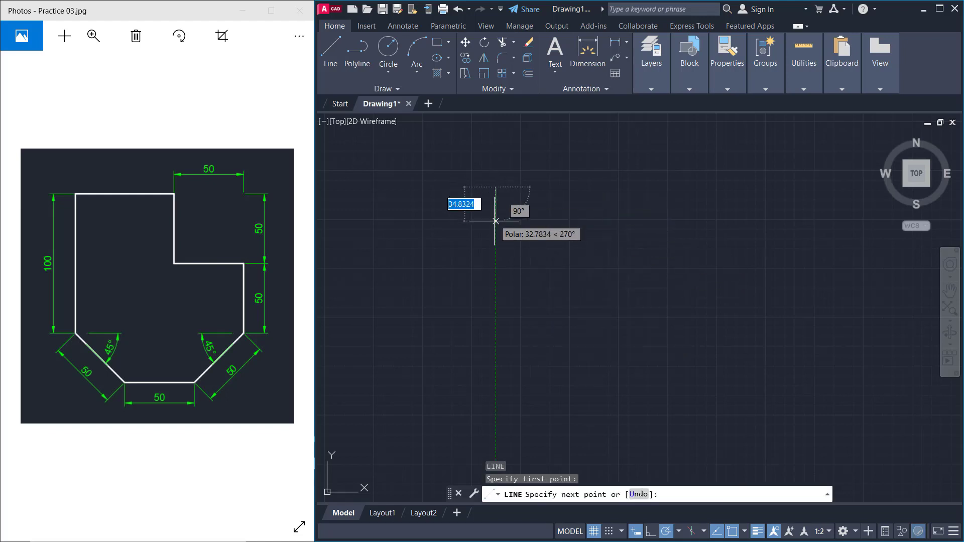
text(10)
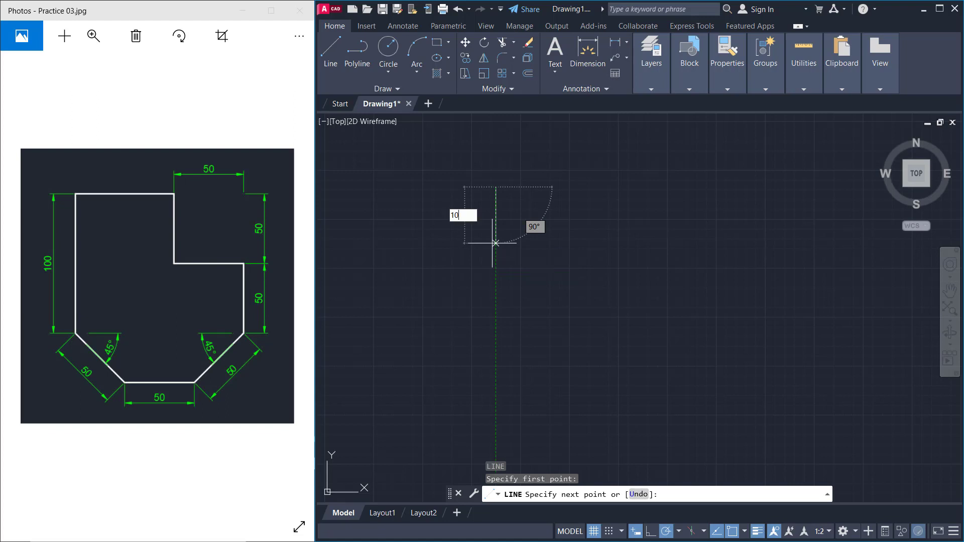
text(0)
key(Return)
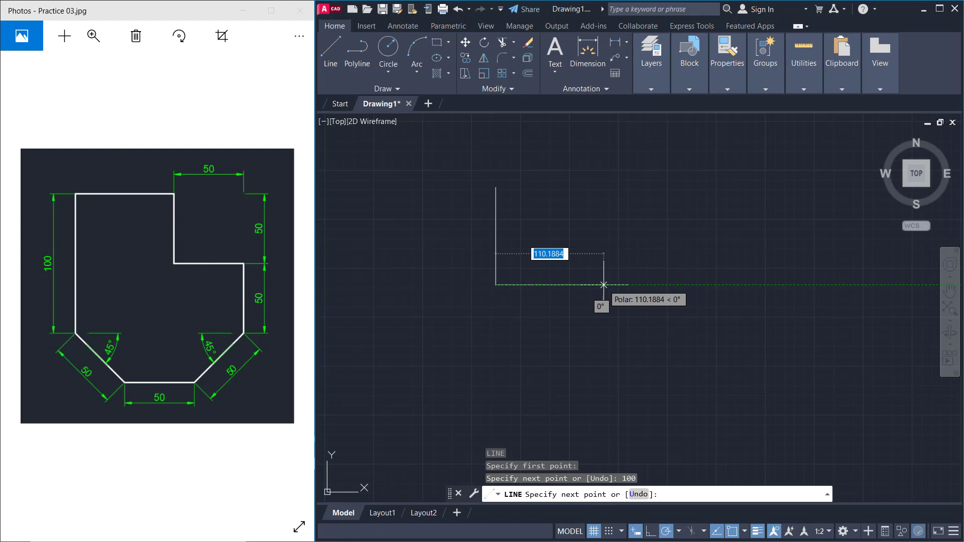
Add a 50-unit chamfer segment at -45° going down to the right
text(50)
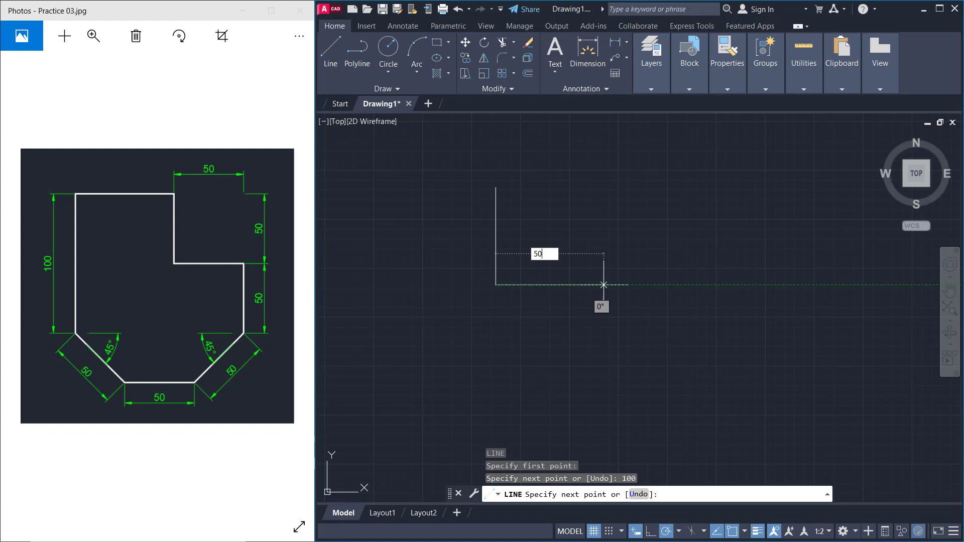
key(Tab)
text(-)
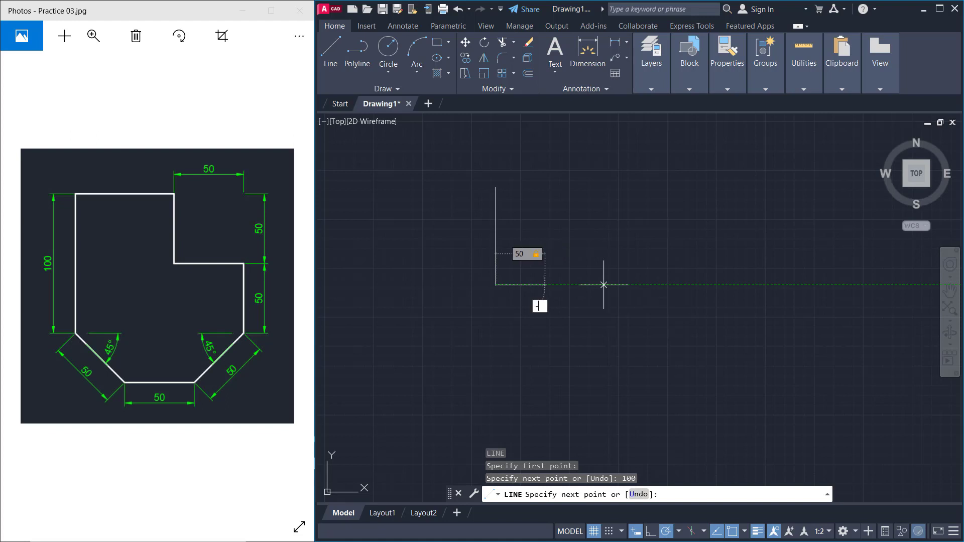
text(45)
key(Return)
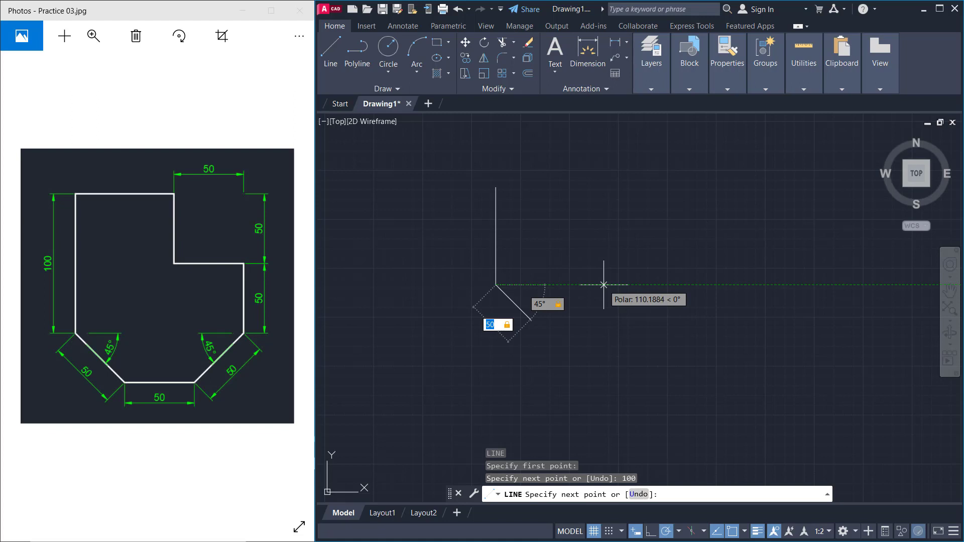
key(Return)
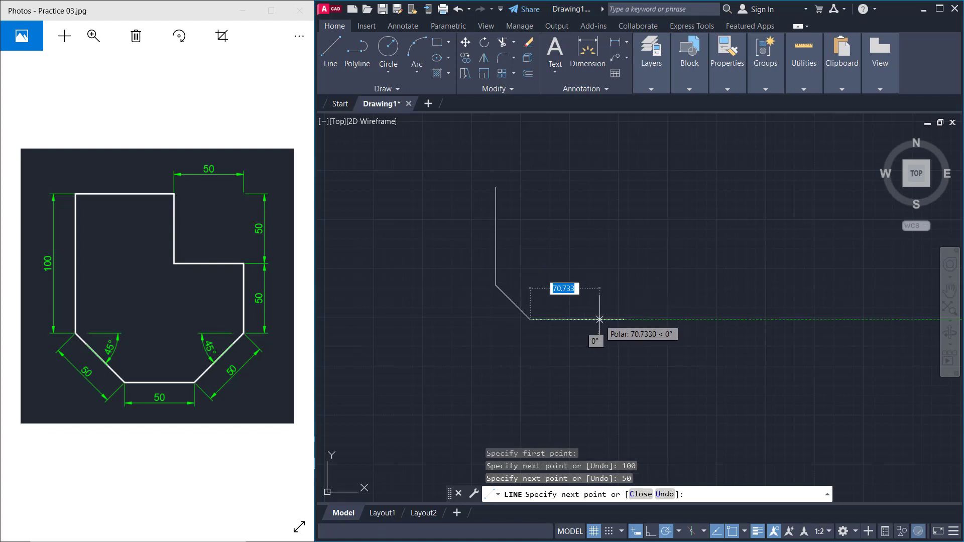
Draw the 50-unit horizontal bottom edge and a 50-unit chamfer at 45°
text(50)
key(Return)
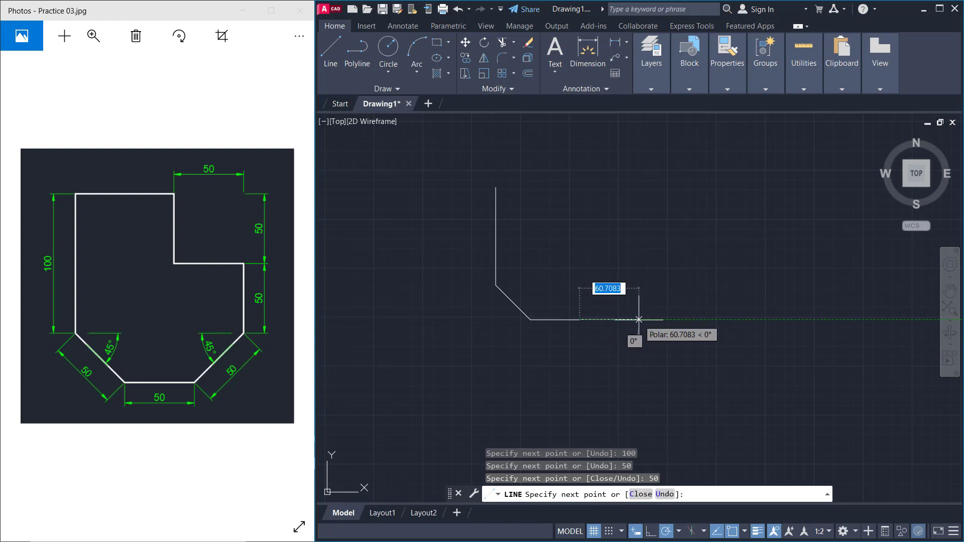
text(50)
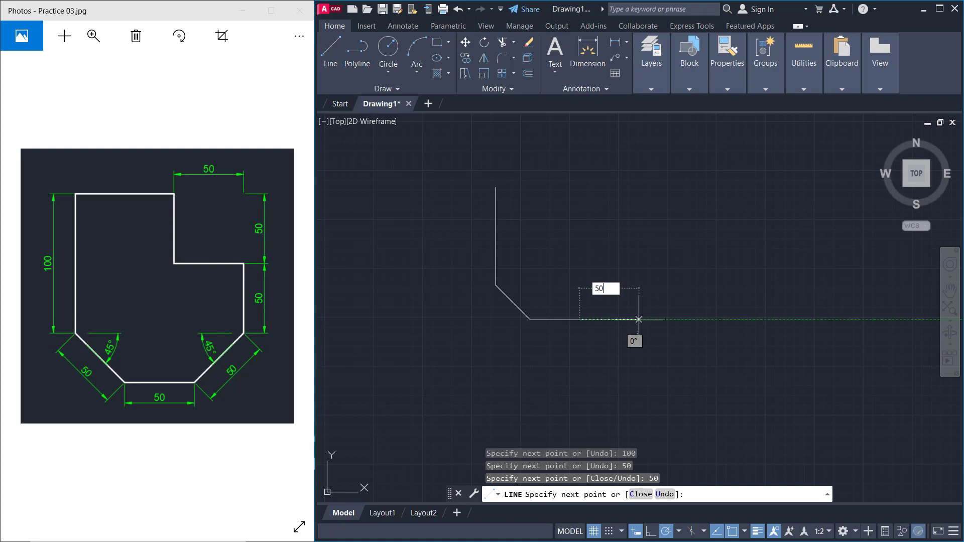
key(Tab)
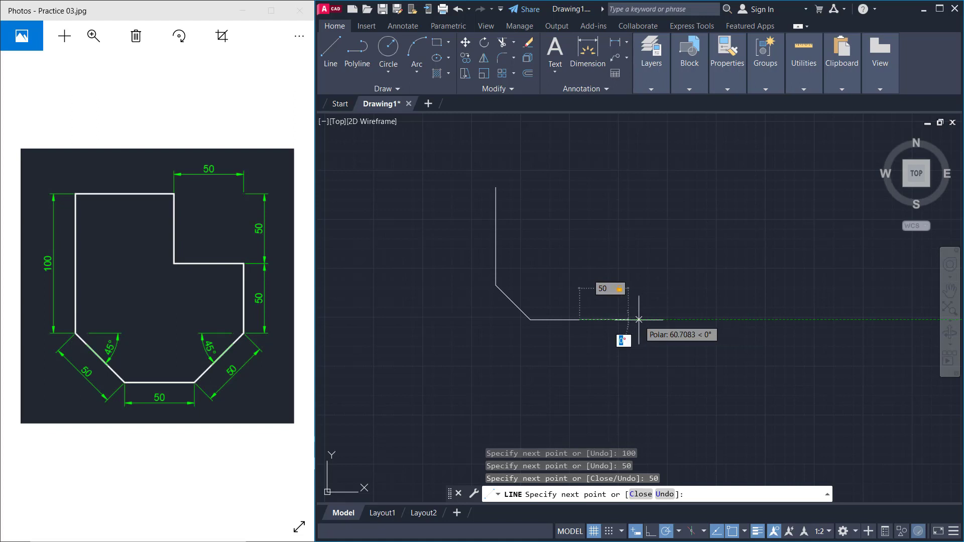
text(45)
key(Tab)
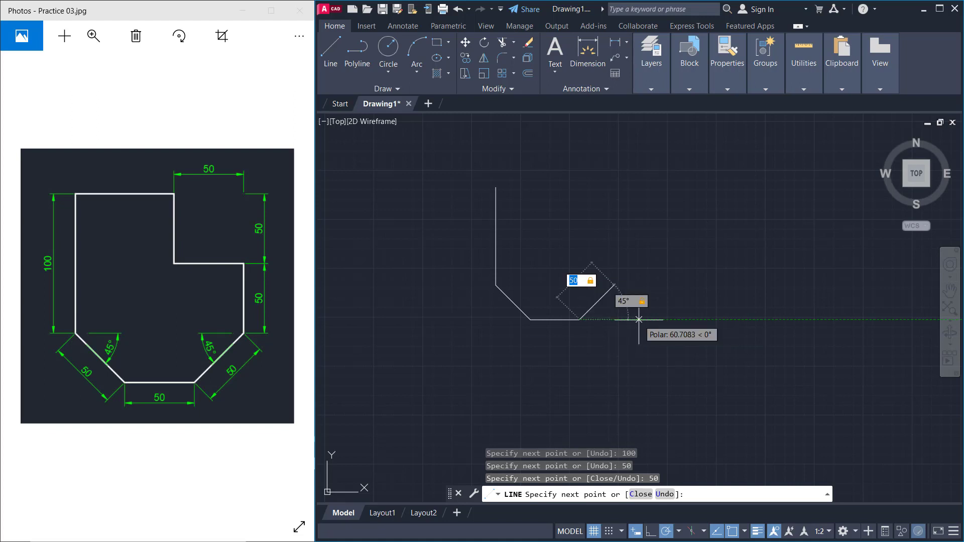
key(Return)
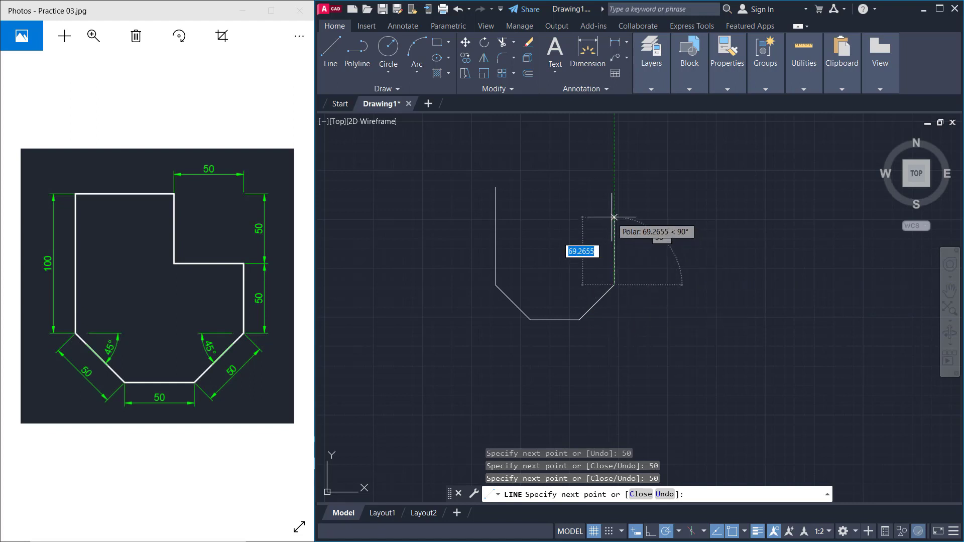
Draw the 50-up, 50-left, 50-up notch edges and close the top edge at the start point
text(50)
key(Return)
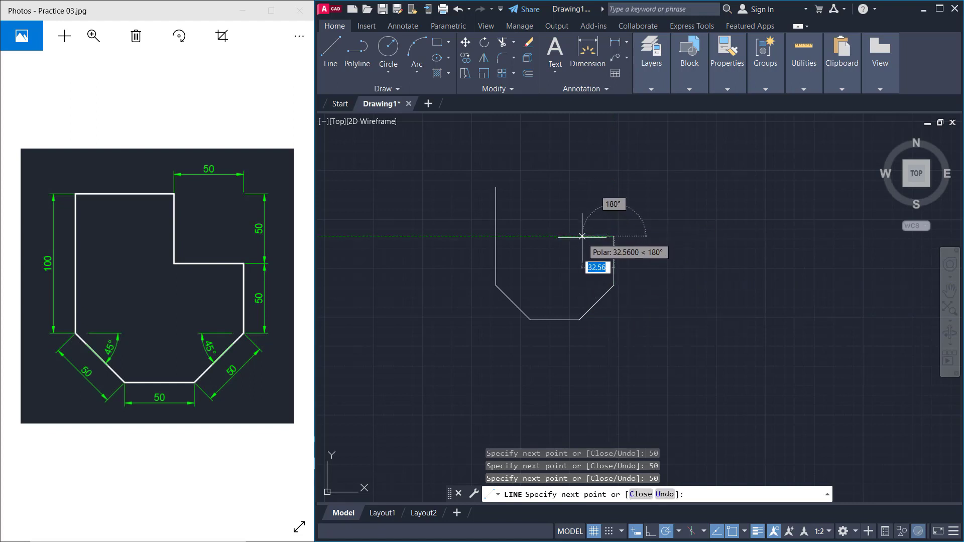
text(50)
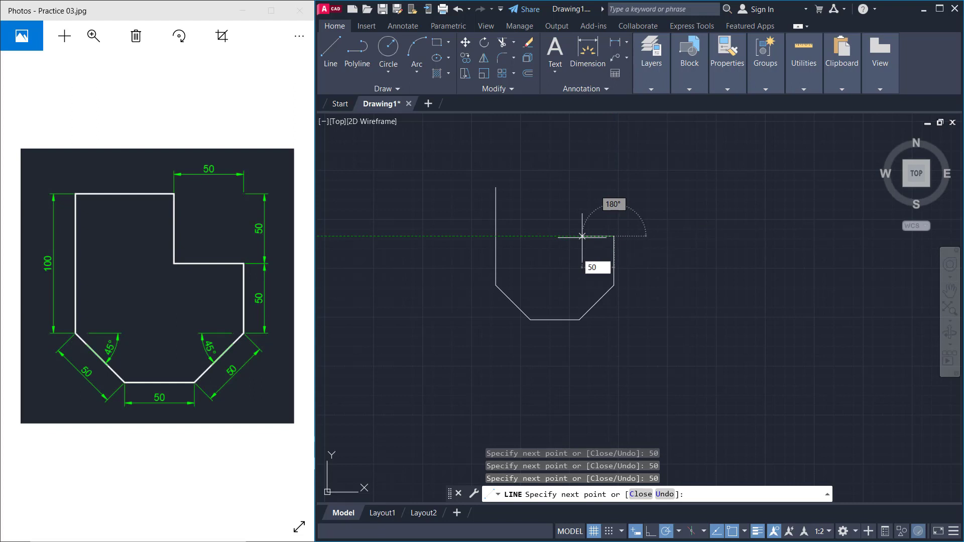
key(Return)
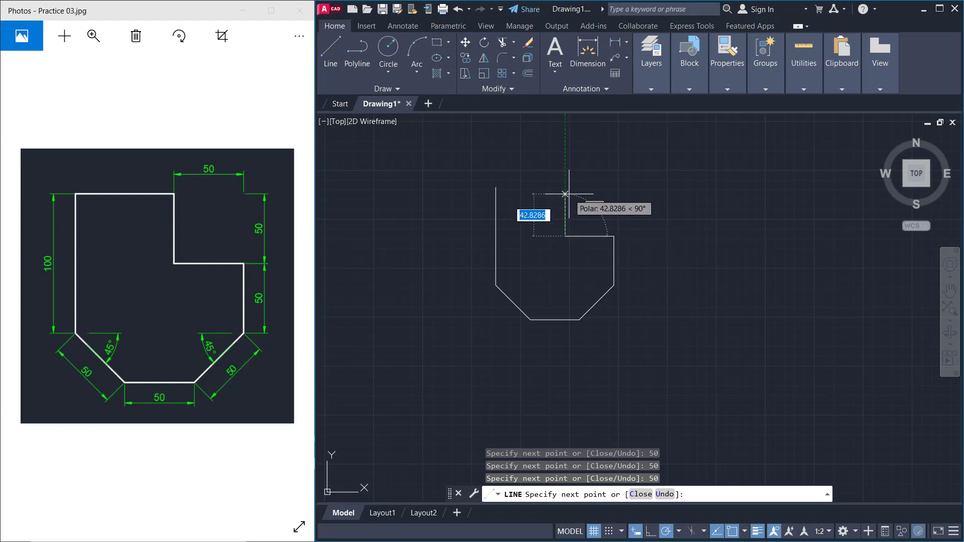
text(50)
key(Return)
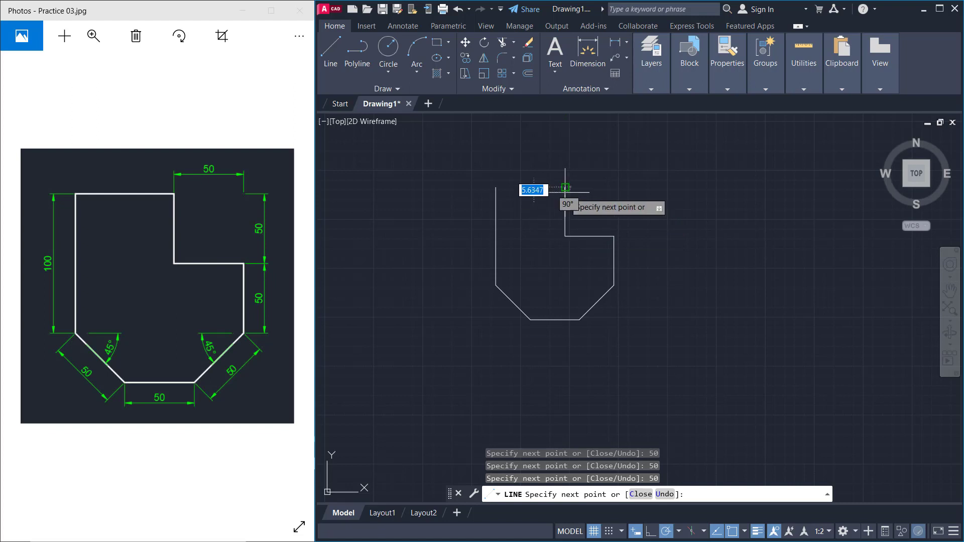
click(496, 187)
key(Return)
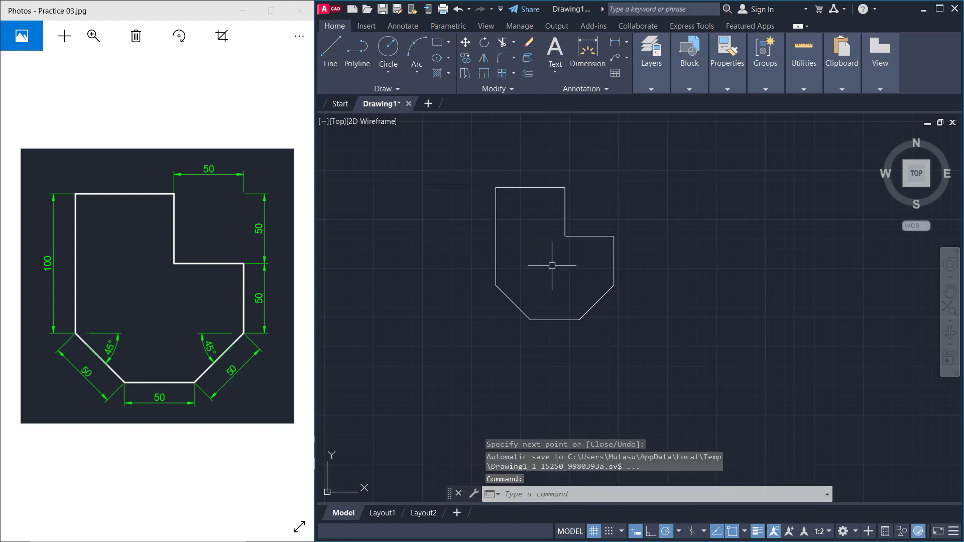
scroll(550, 263, up, 3)
Pan the view to recentre the drawing area
scroll(553, 259, down, 2)
middle_drag(555, 258, 592, 303)
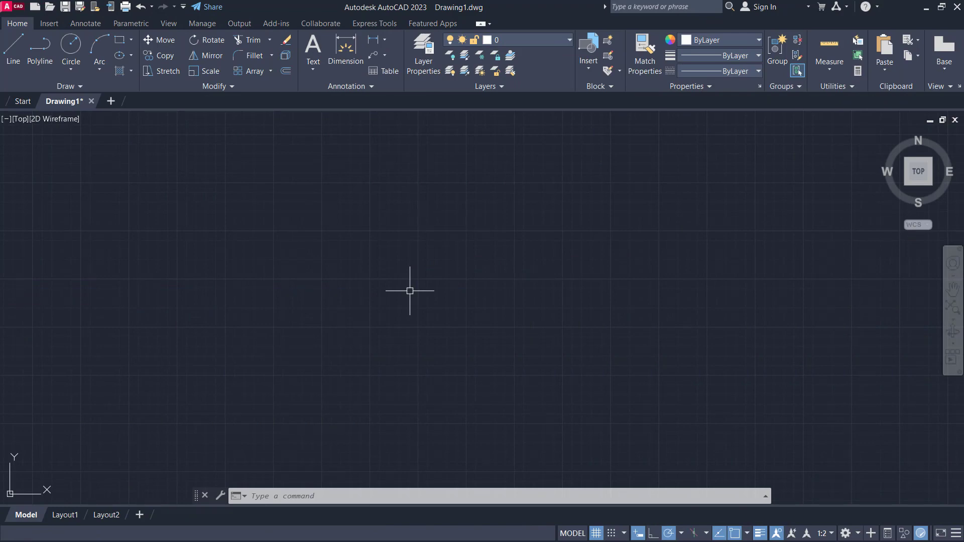
Start a polyline (PL) at a picked point with a 100-unit horizontal edge
text(P)
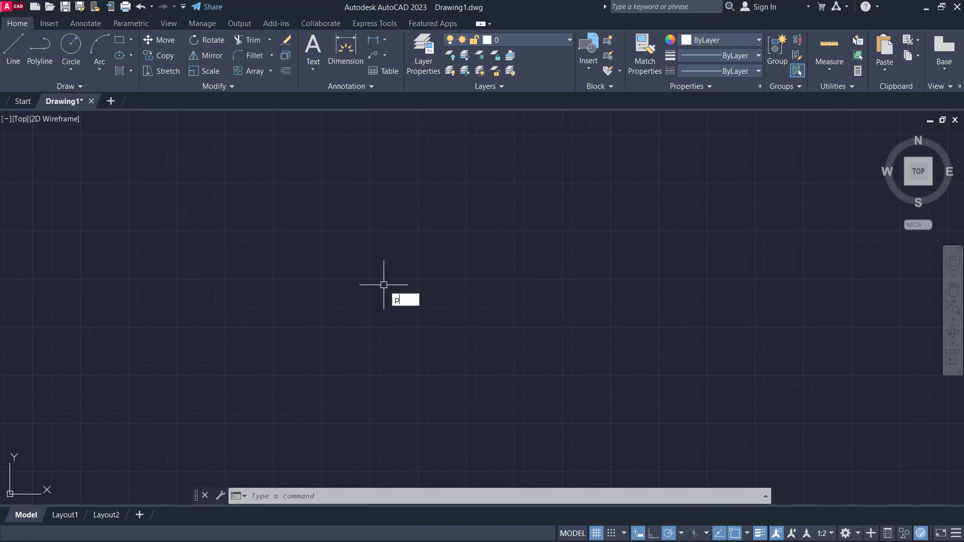
text(L)
key(Return)
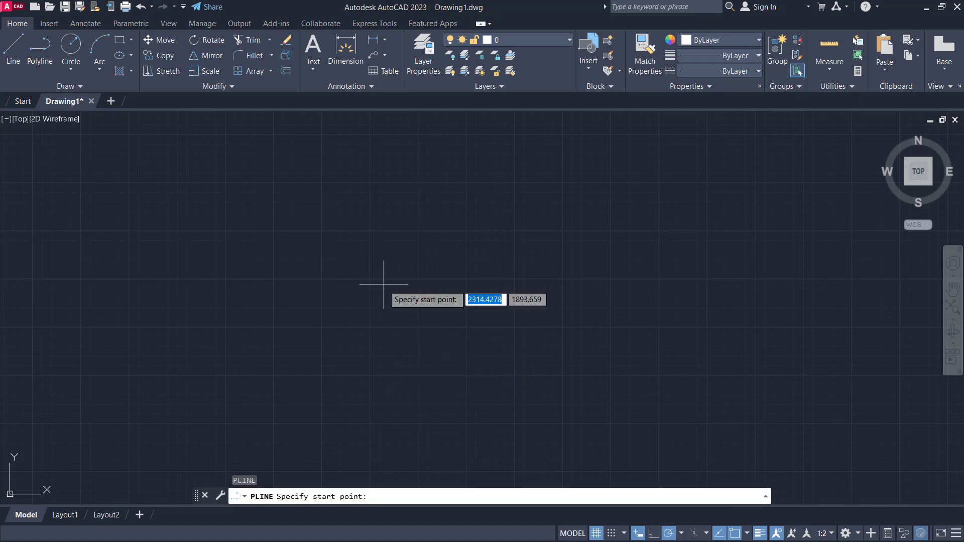
click(277, 273)
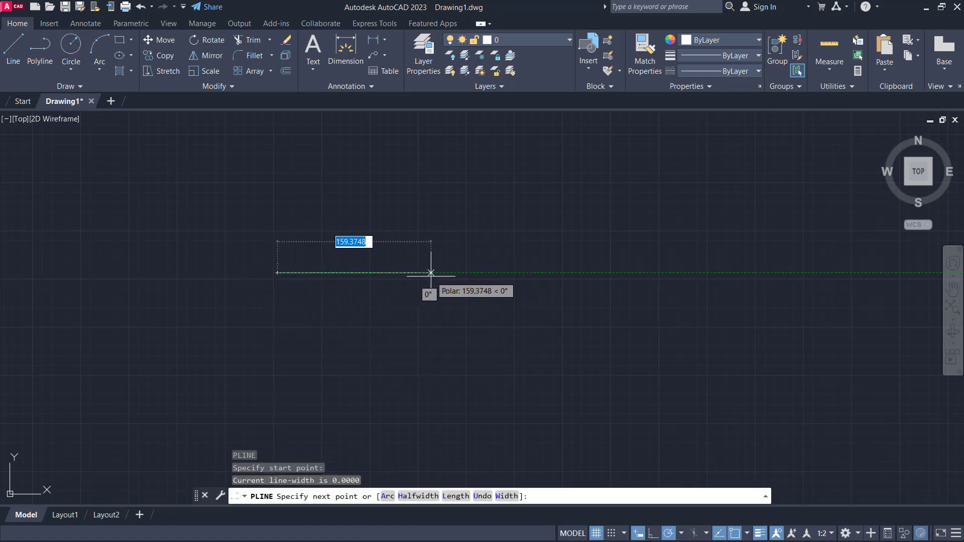
text(100)
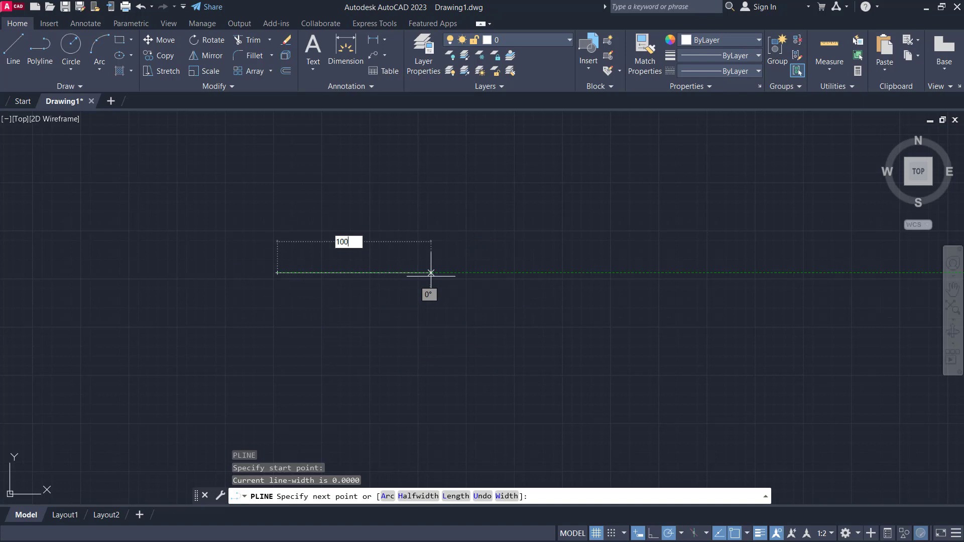
key(Return)
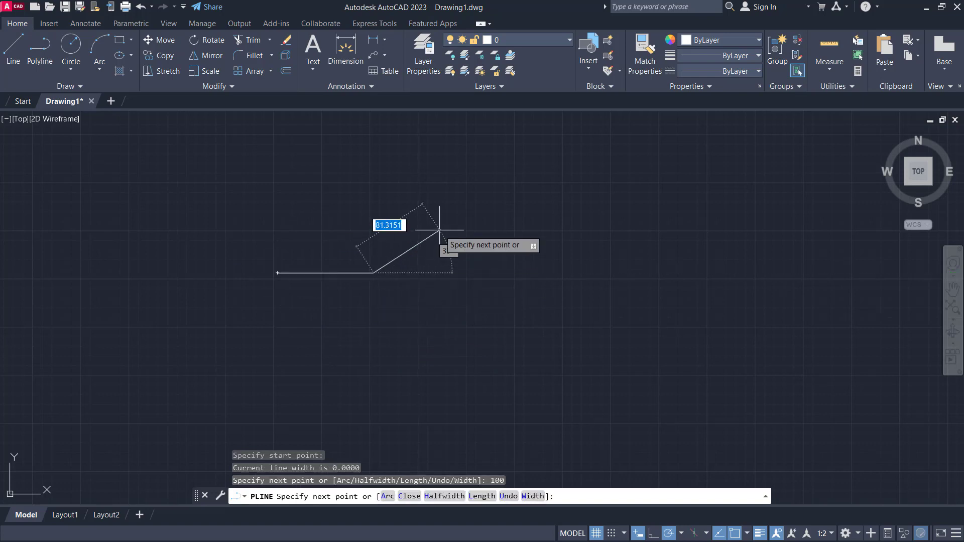
middle_drag(439, 232, 433, 268)
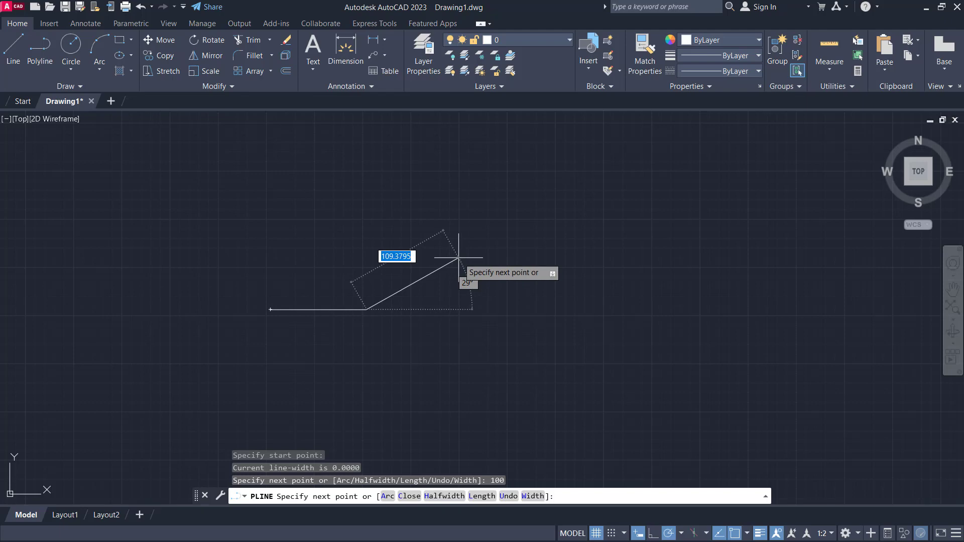
Add a 100-unit polyline edge rising at 45° and end the polyline
text(100)
key(Tab)
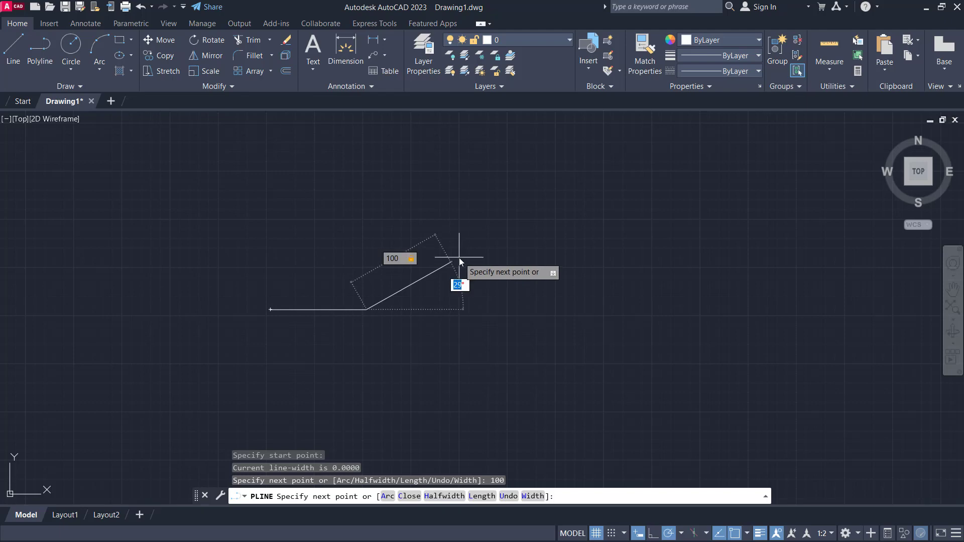
text(45)
key(Return)
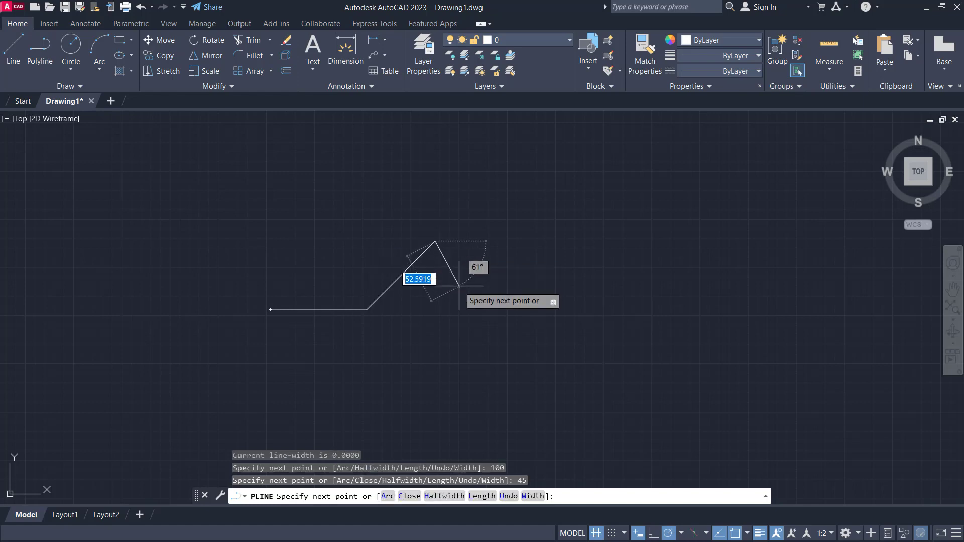
key(Return)
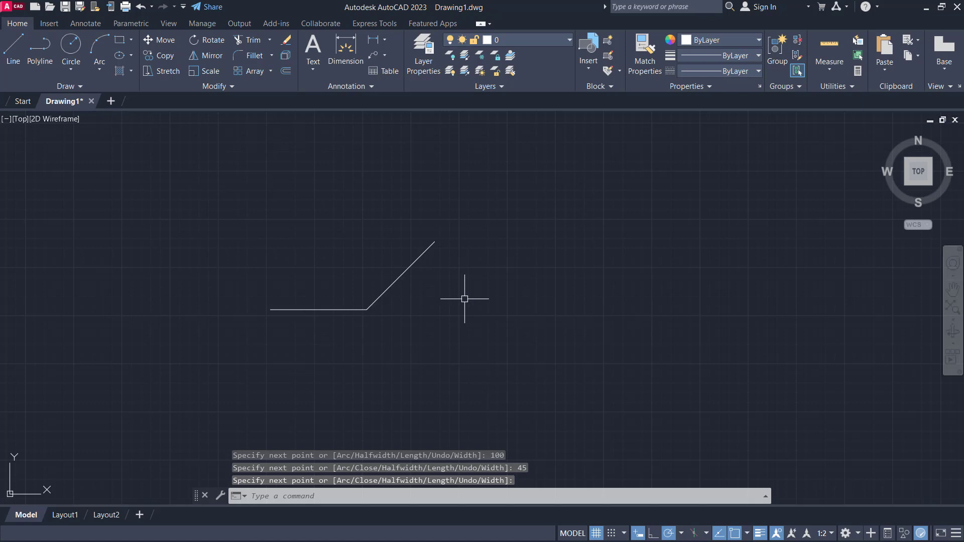
middle_drag(470, 295, 432, 298)
text(L)
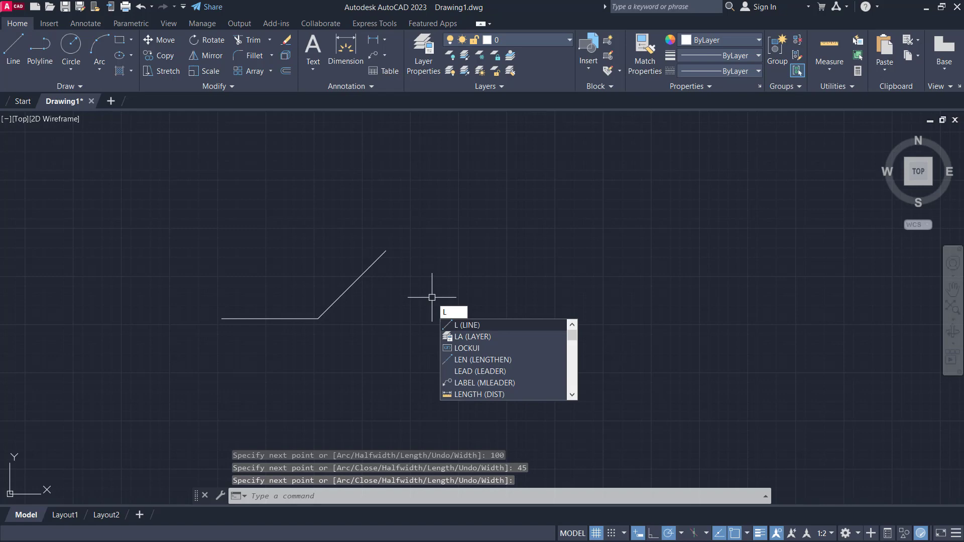
key(Return)
click(447, 322)
click(551, 322)
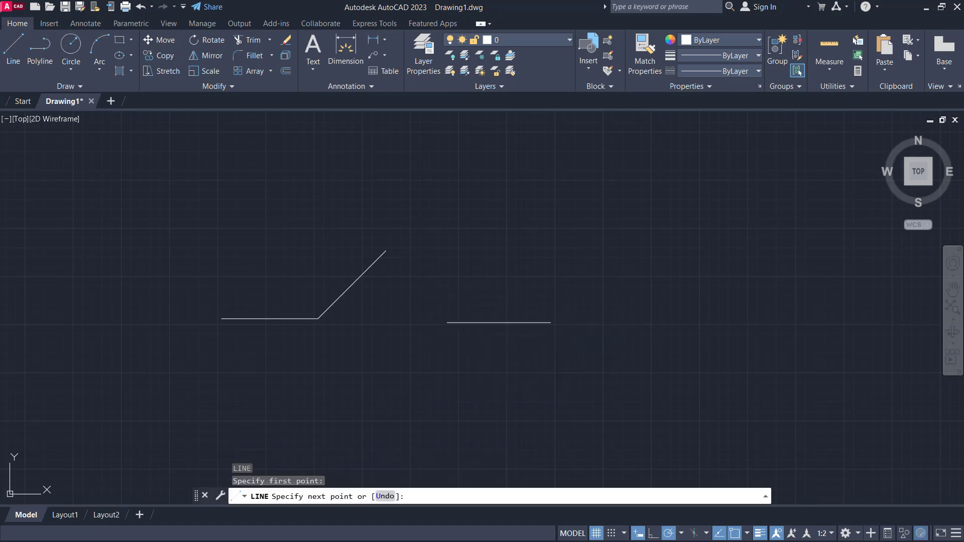
click(632, 257)
key(Return)
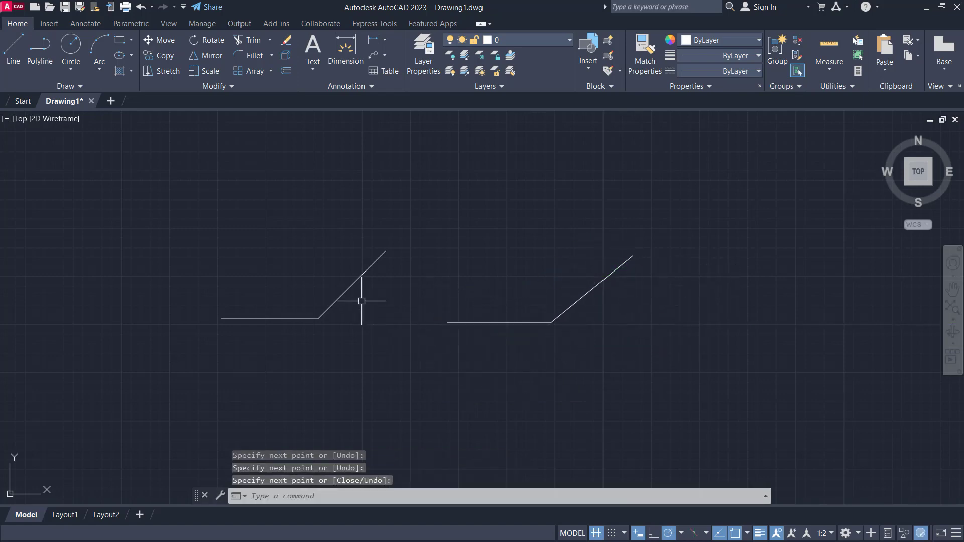
click(362, 300)
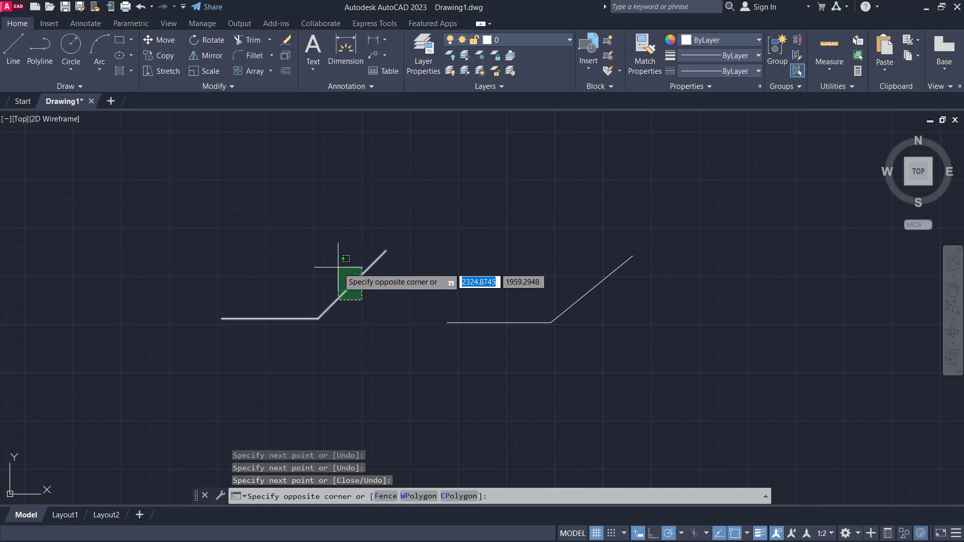
click(327, 310)
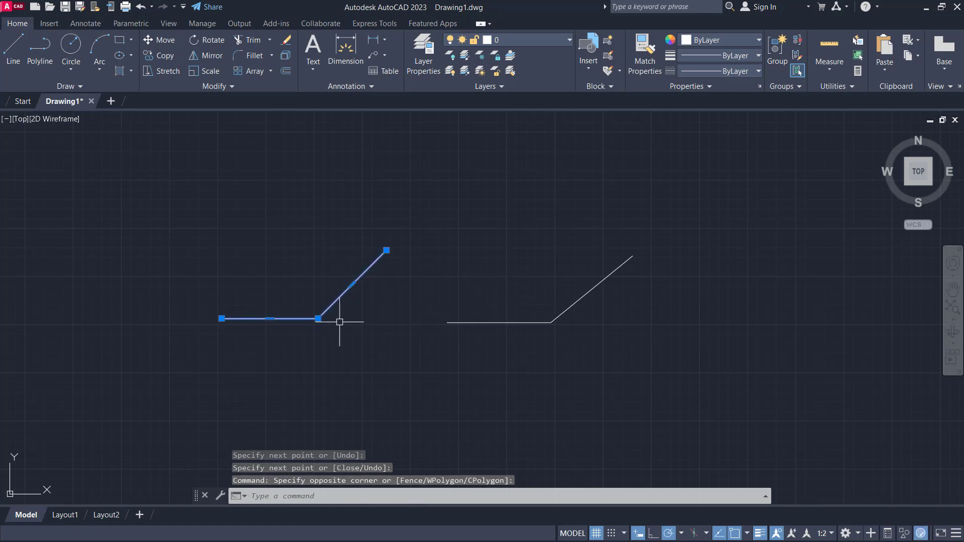
key(Escape)
click(502, 334)
click(487, 299)
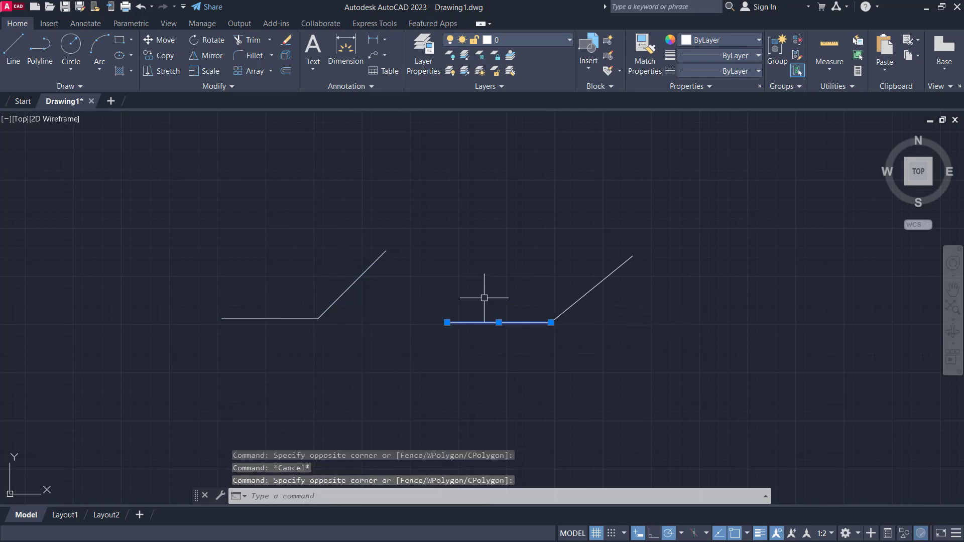
click(628, 306)
click(570, 268)
key(Escape)
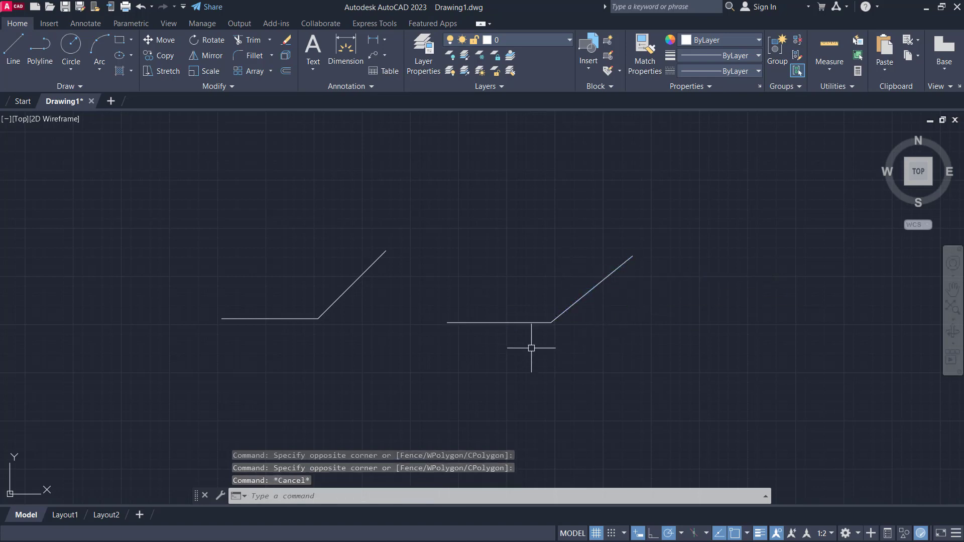
Start a new polyline with a 100-unit horizontal bottom edge
middle_drag(430, 330, 467, 333)
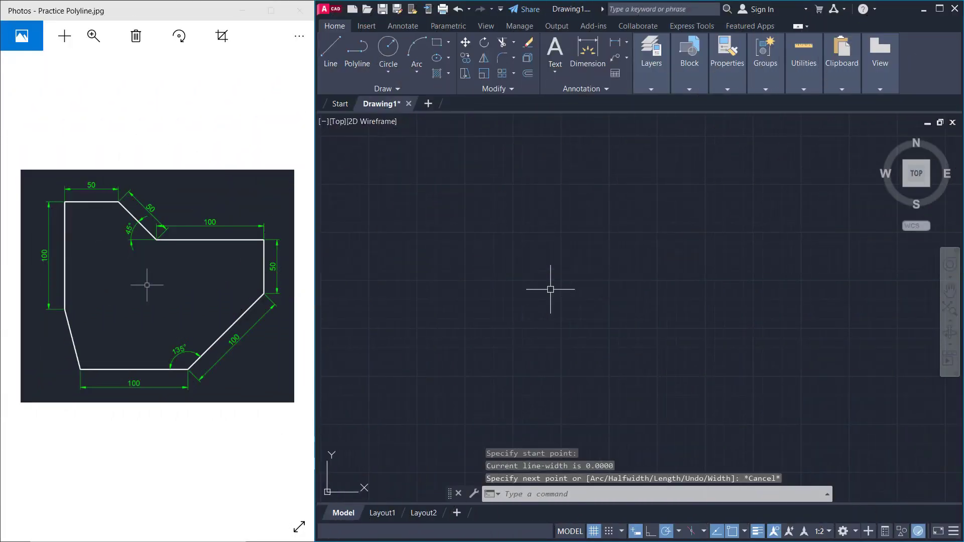
text(PL)
key(Return)
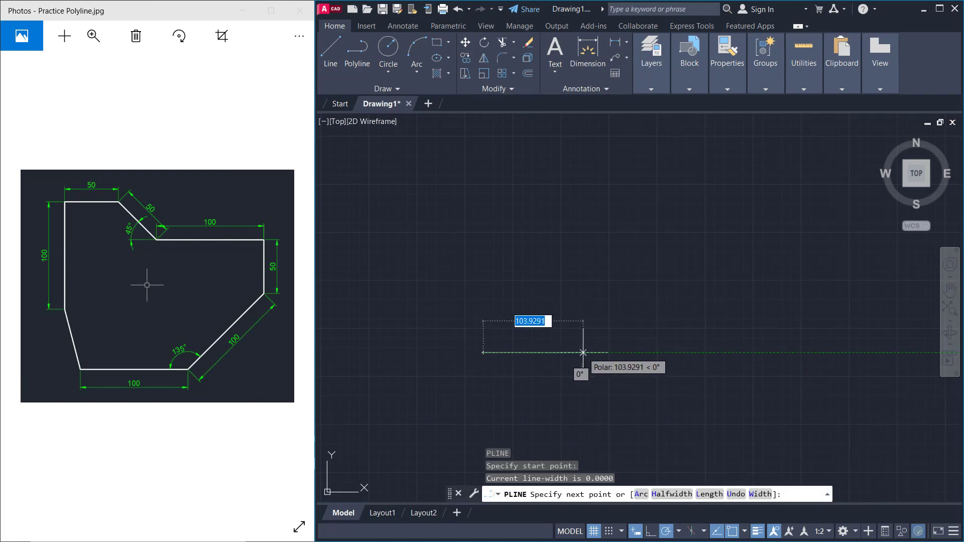
text(100)
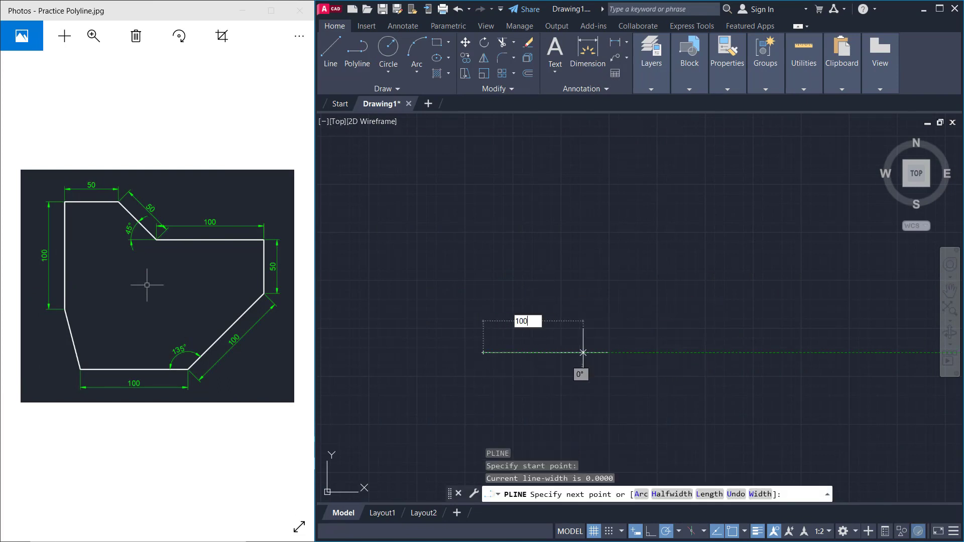
key(Return)
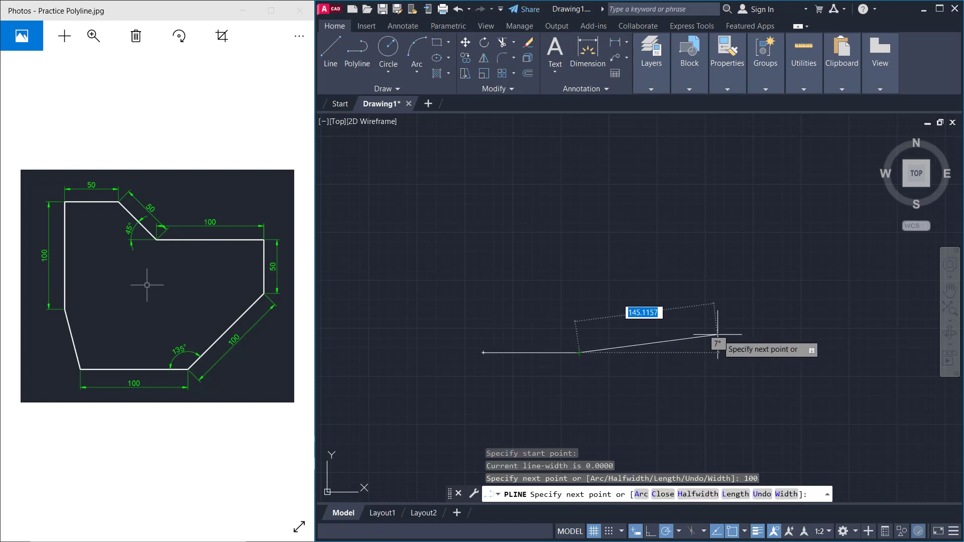
middle_drag(718, 336, 683, 346)
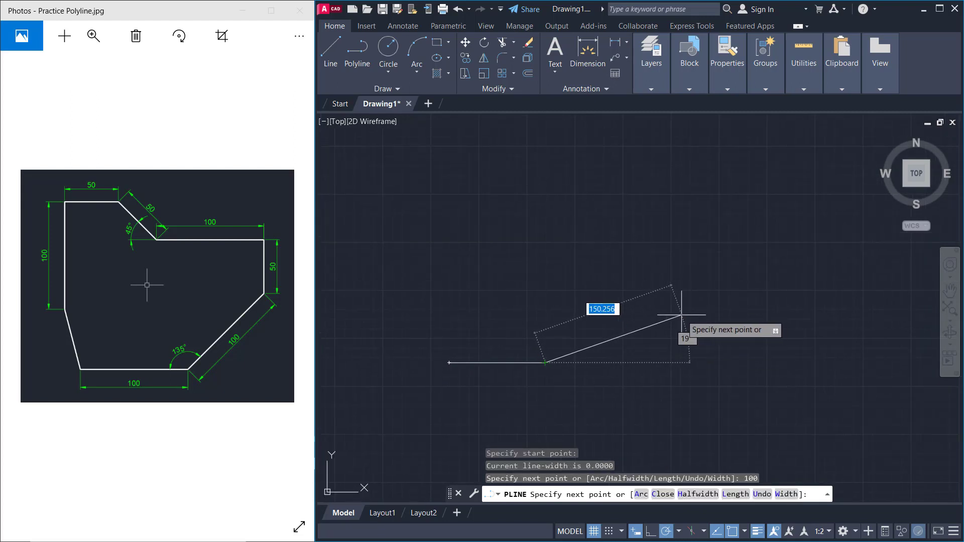
Add a 100-unit edge at 45°, a 50-unit vertical edge and a 100-unit leftward edge
text(1)
text(00)
key(Tab)
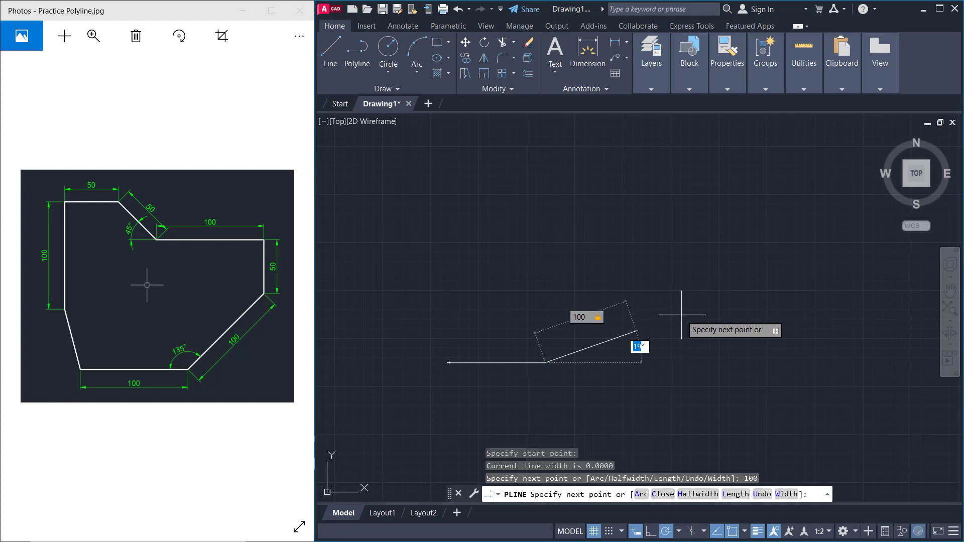
text(45)
key(Tab)
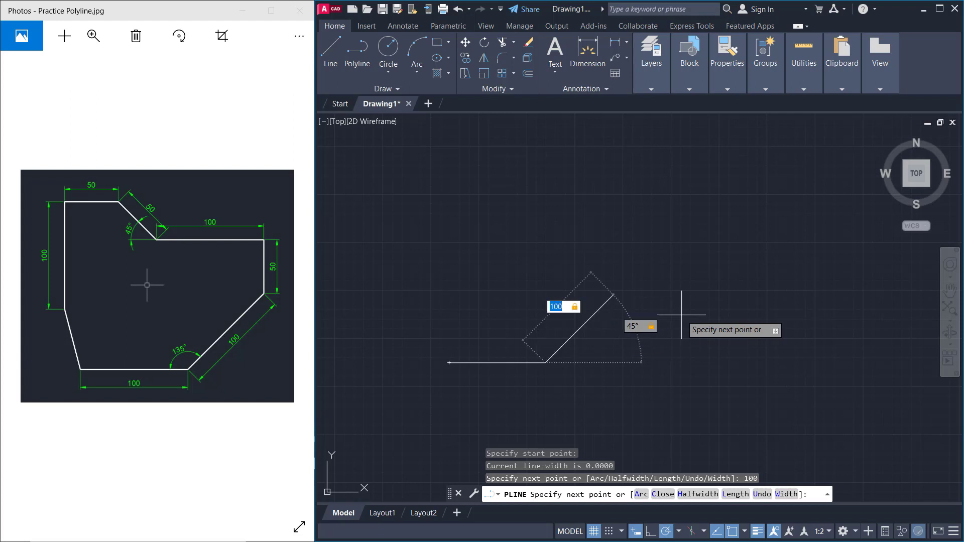
key(Return)
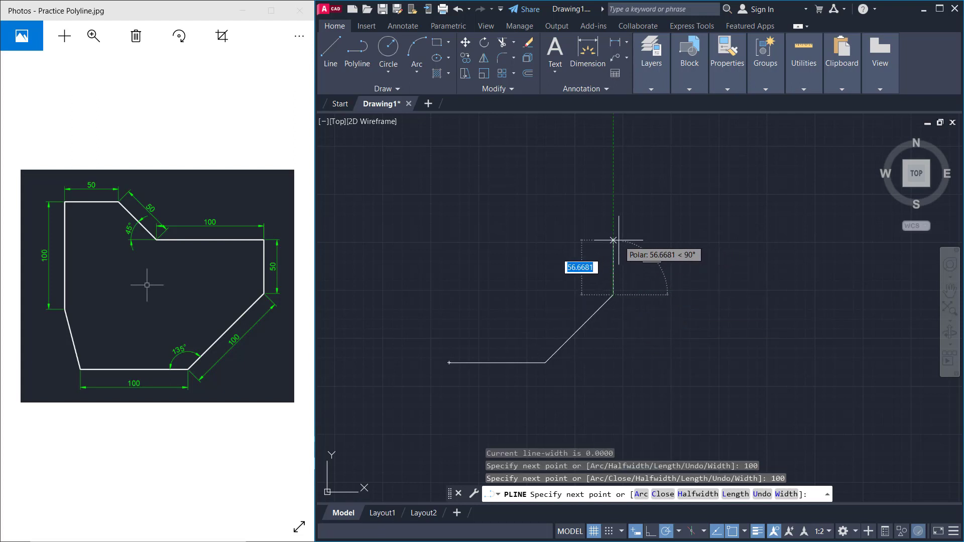
text(50)
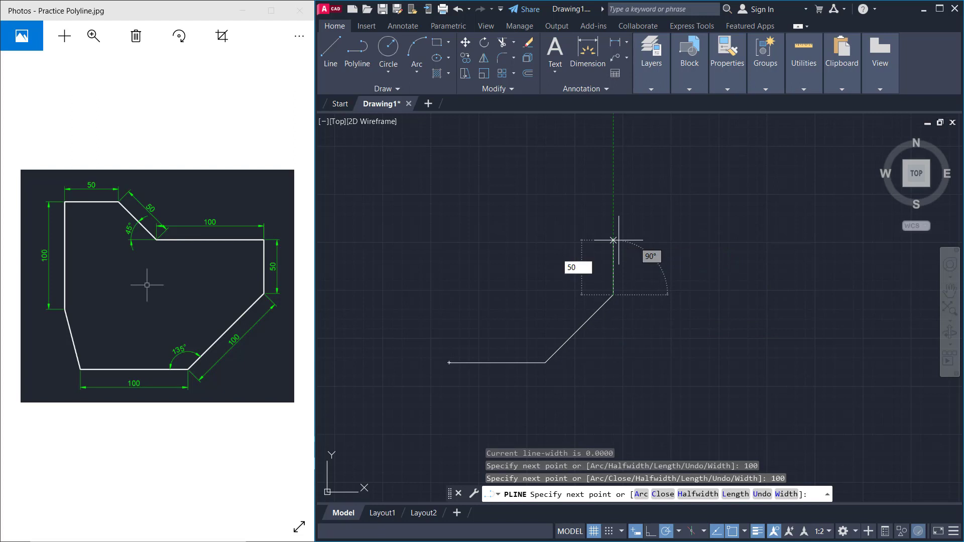
key(Return)
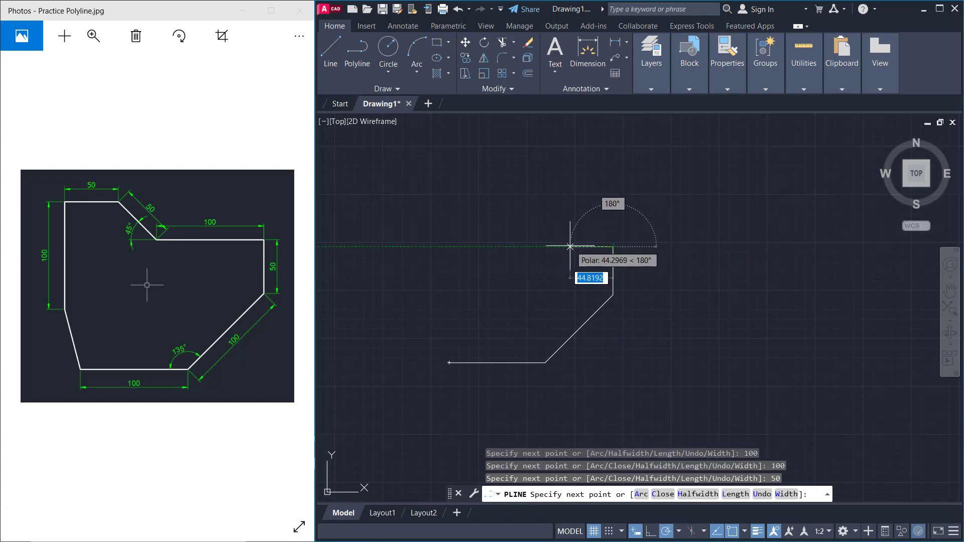
text(100)
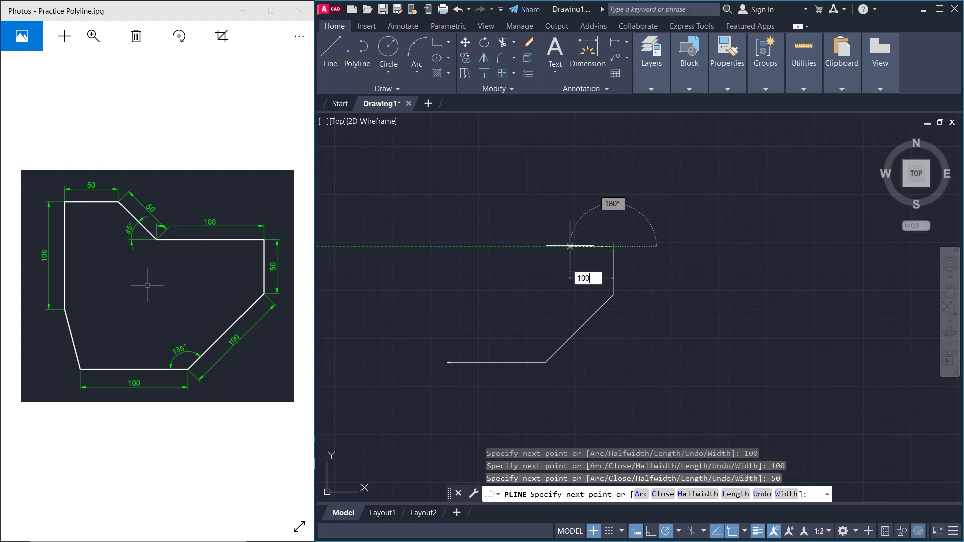
key(Return)
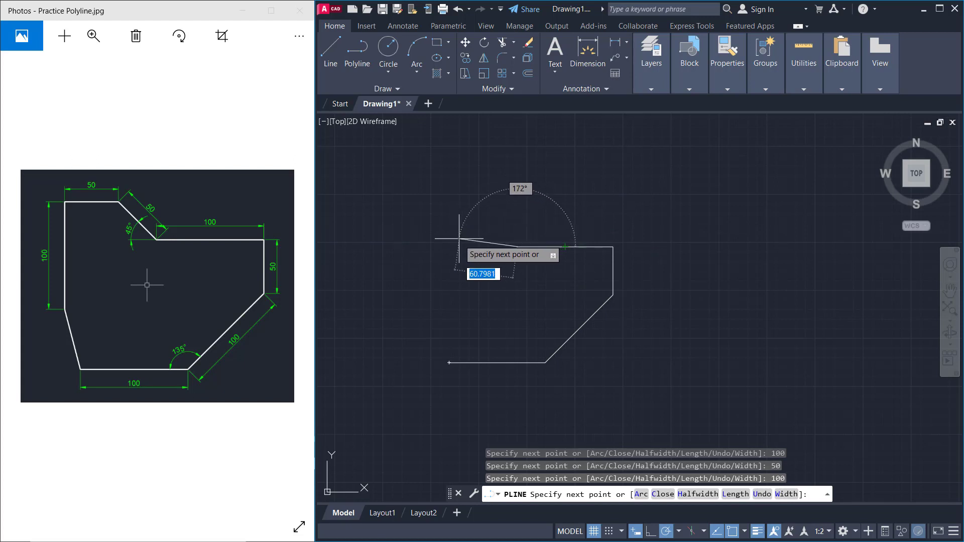
Add a 50-unit chamfer at 135° and a 50-unit leftward top edge
text(5)
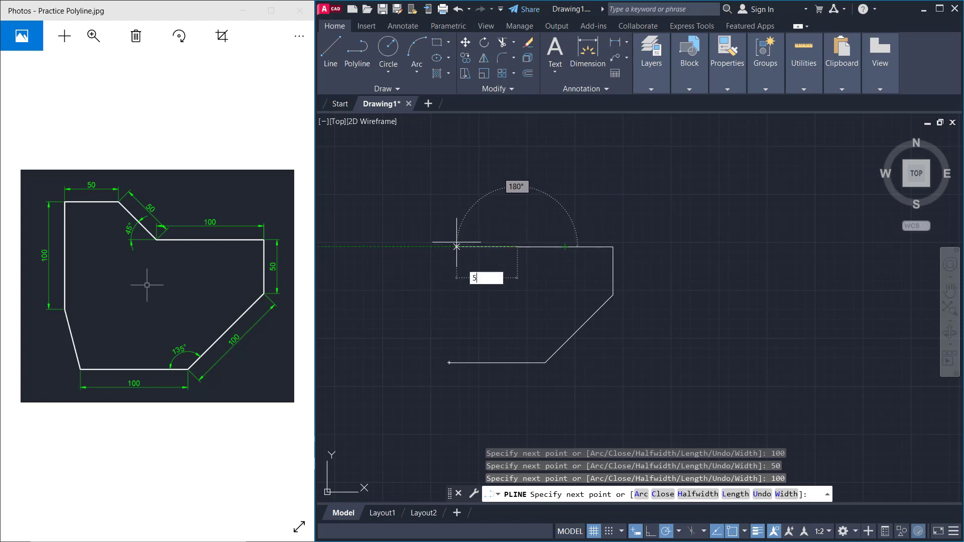
text(0)
key(Tab)
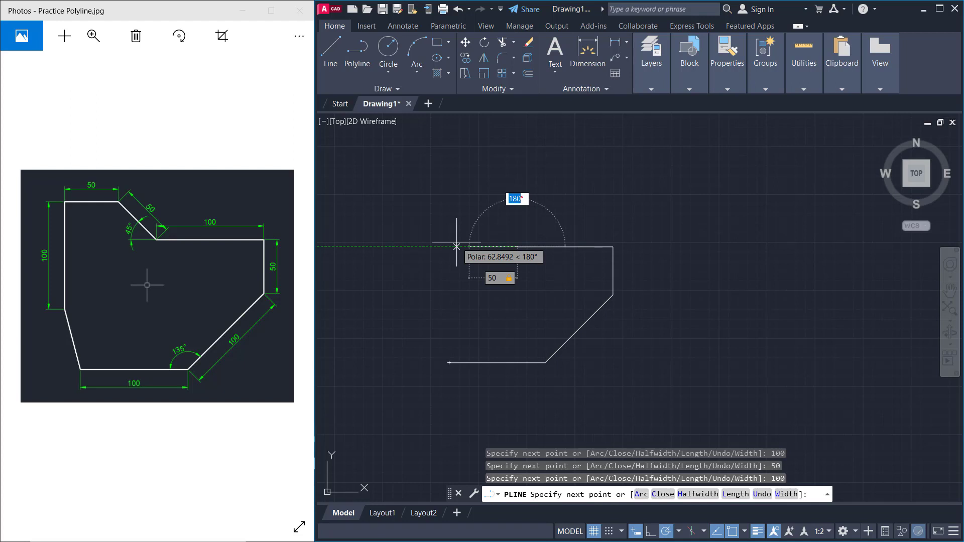
text(135)
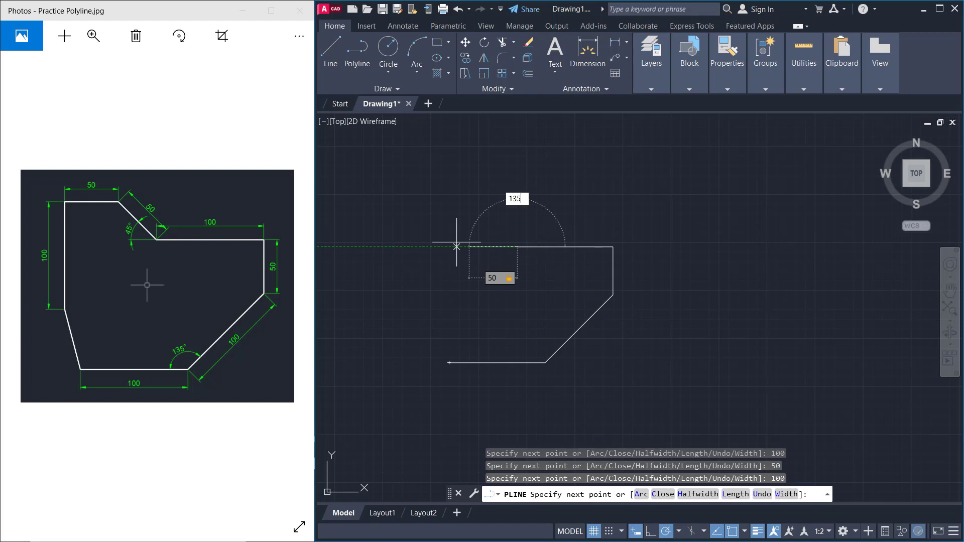
key(Return)
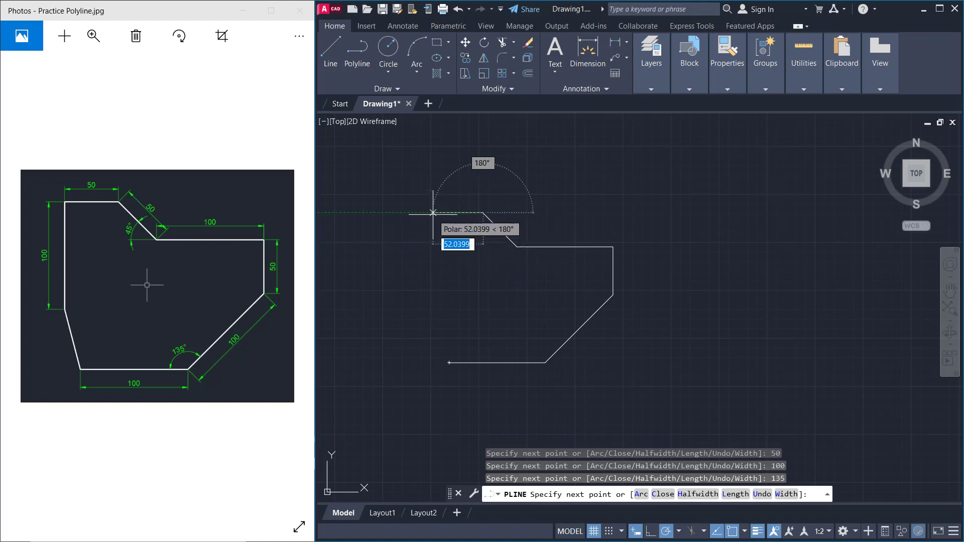
text(50)
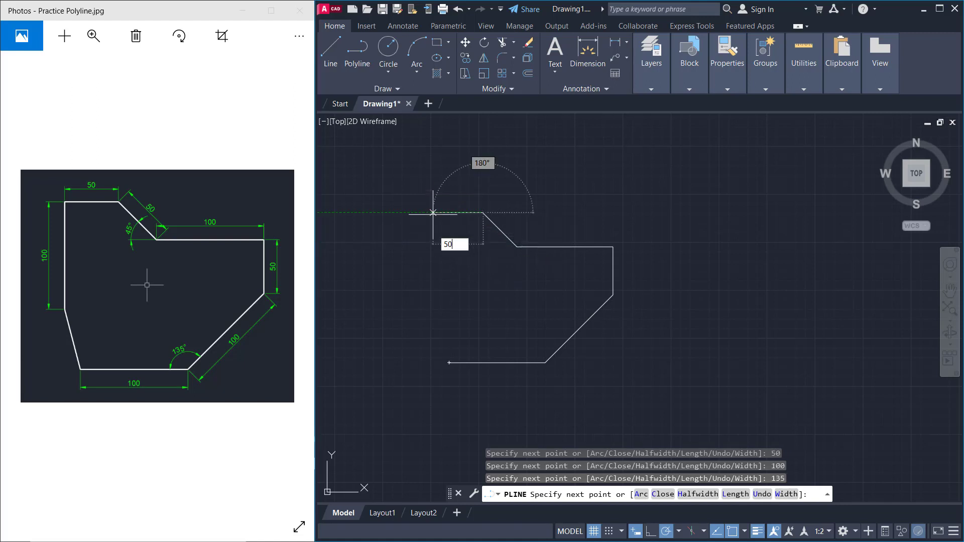
key(Return)
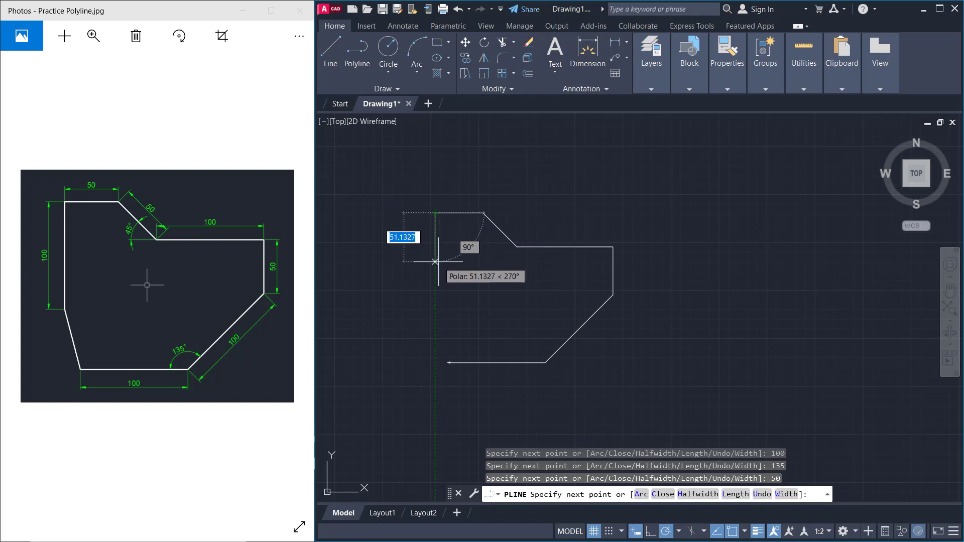
Drop a 100-unit left side, close the polyline at its start point, and recentre the view
text(100)
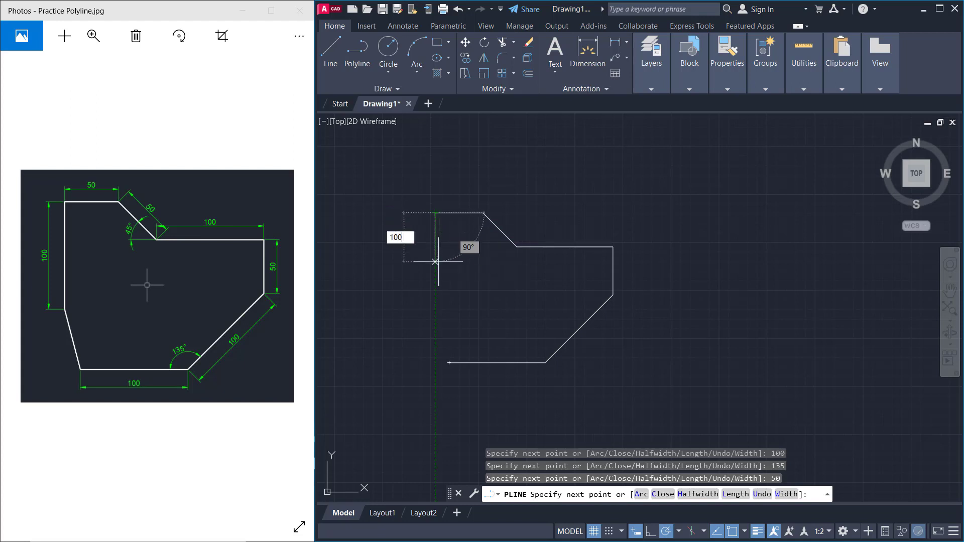
key(Return)
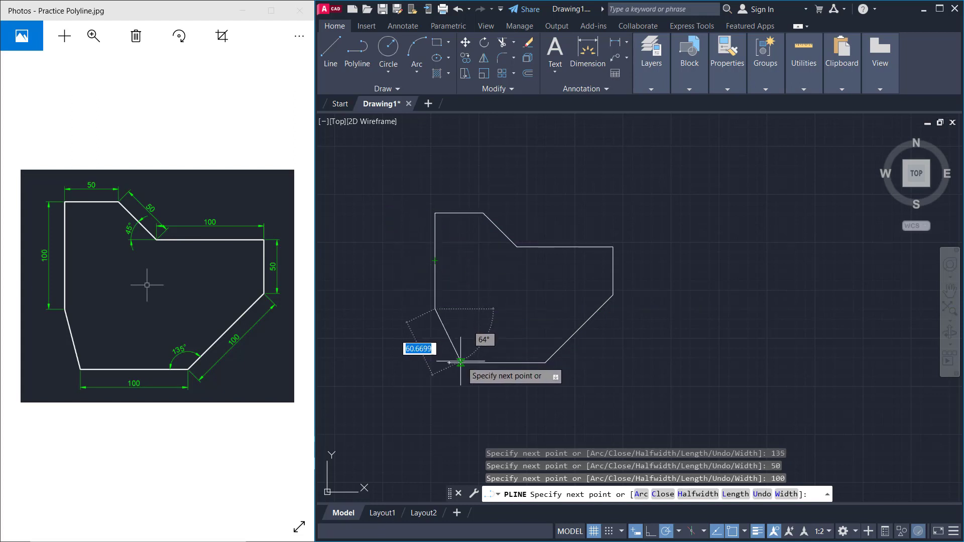
click(450, 361)
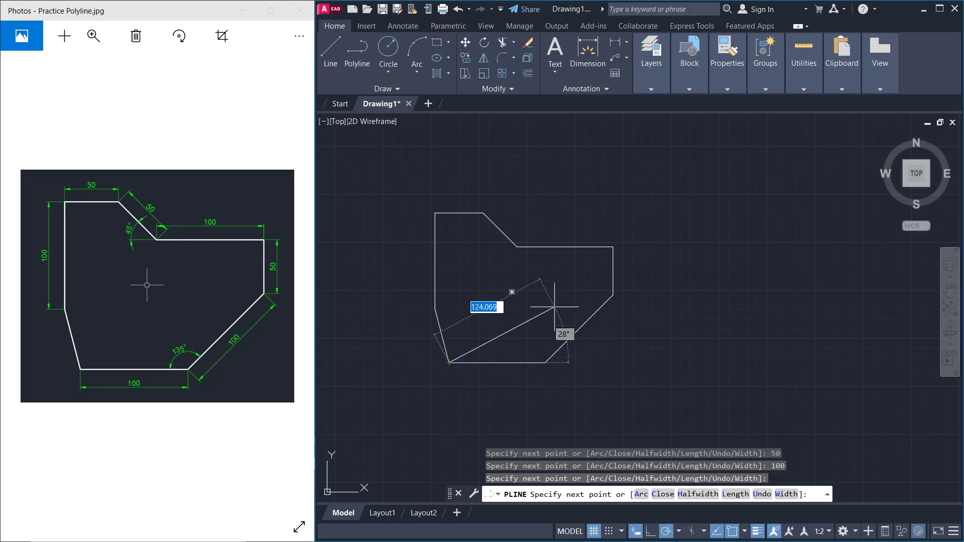
key(Return)
middle_drag(527, 303, 603, 323)
scroll(603, 323, up, 2)
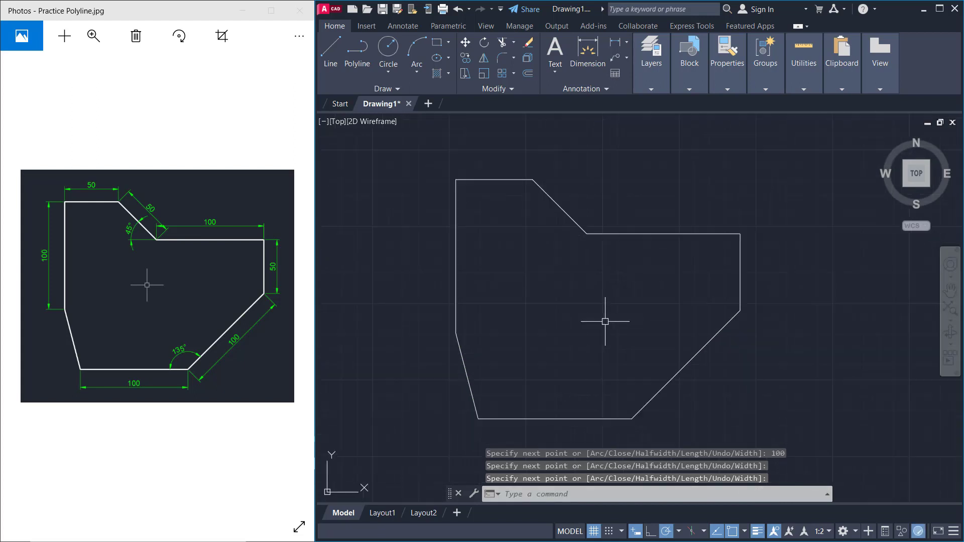
click(624, 232)
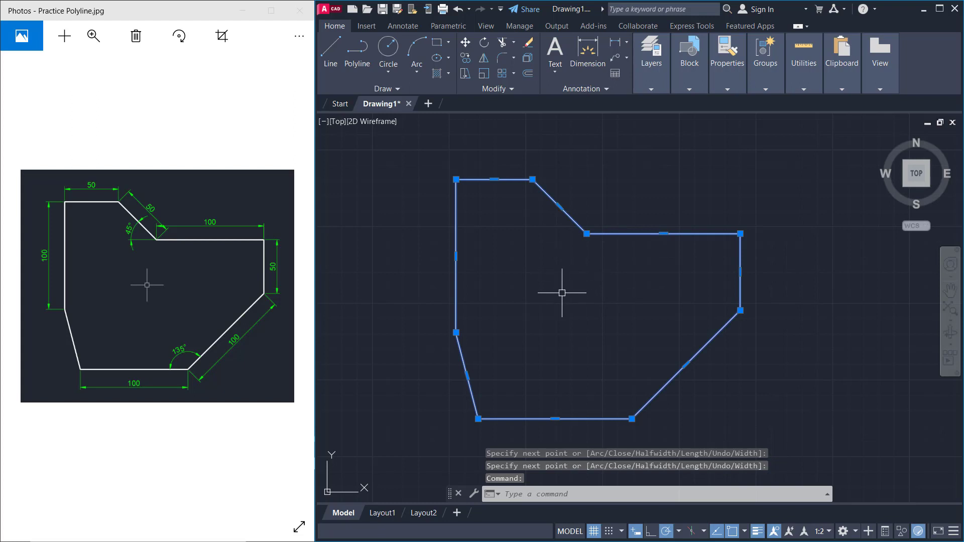